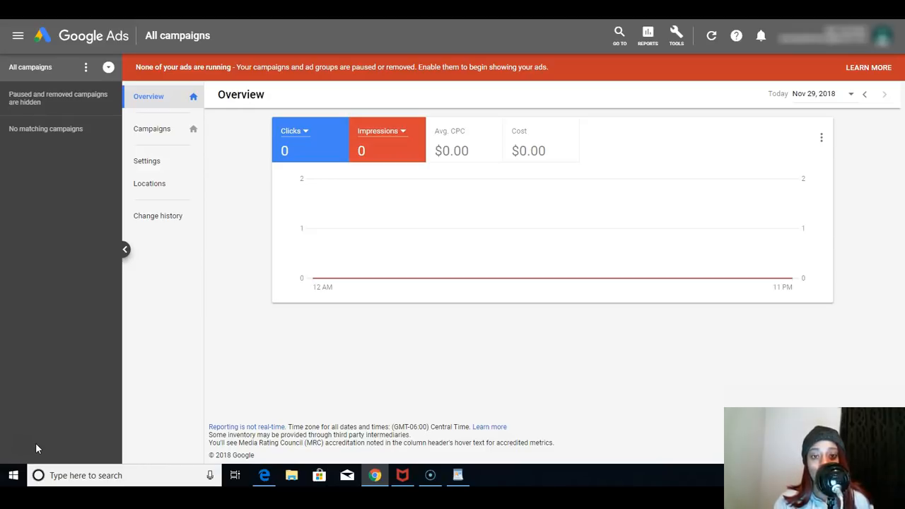
left_click(29, 444)
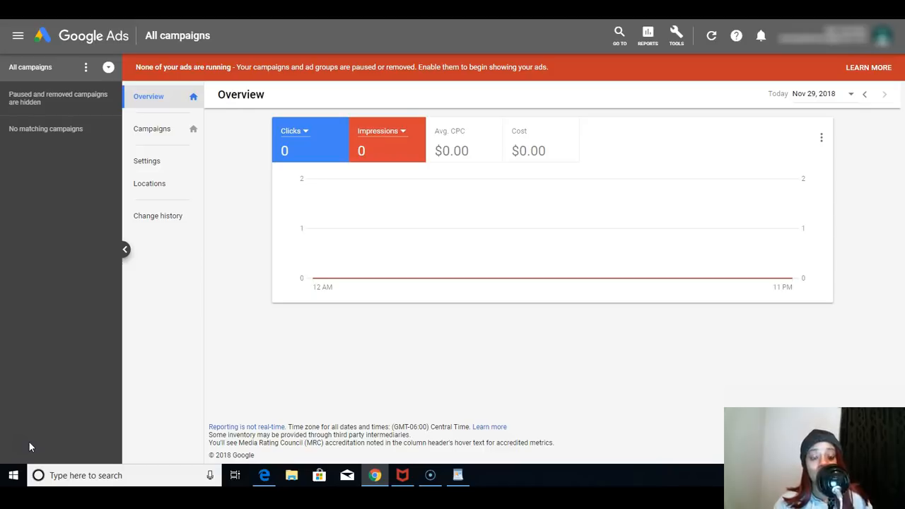
left_click(33, 447)
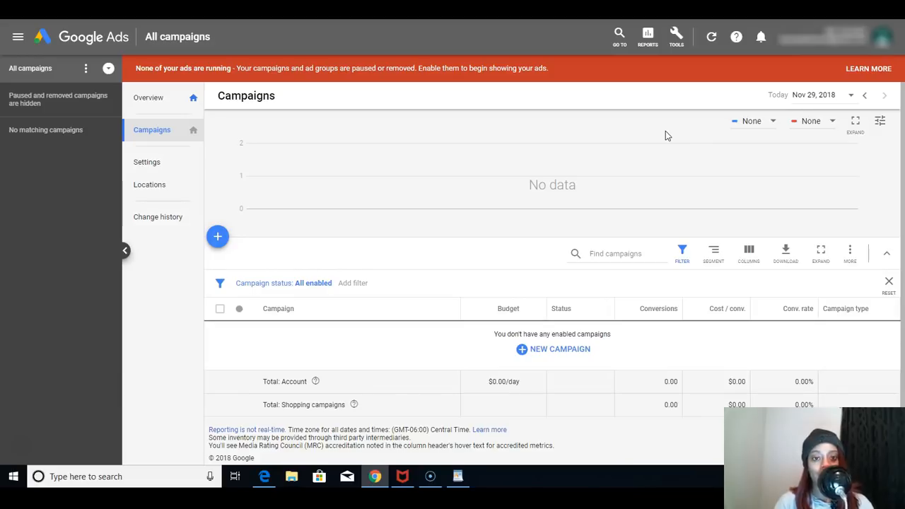
- Find new keyword ideas for "rechargeable heated gloves" in Keyword Planner and check that keyword's average monthly searches
left_click(677, 46)
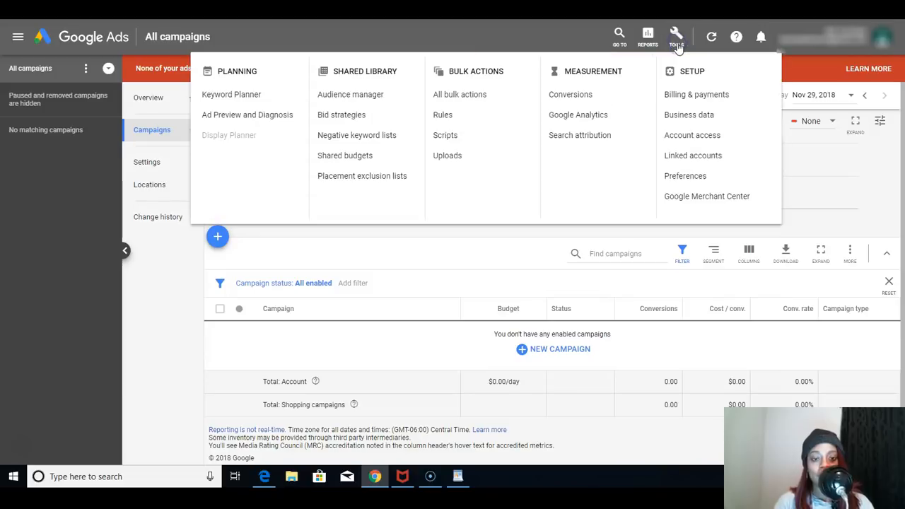
left_click(257, 95)
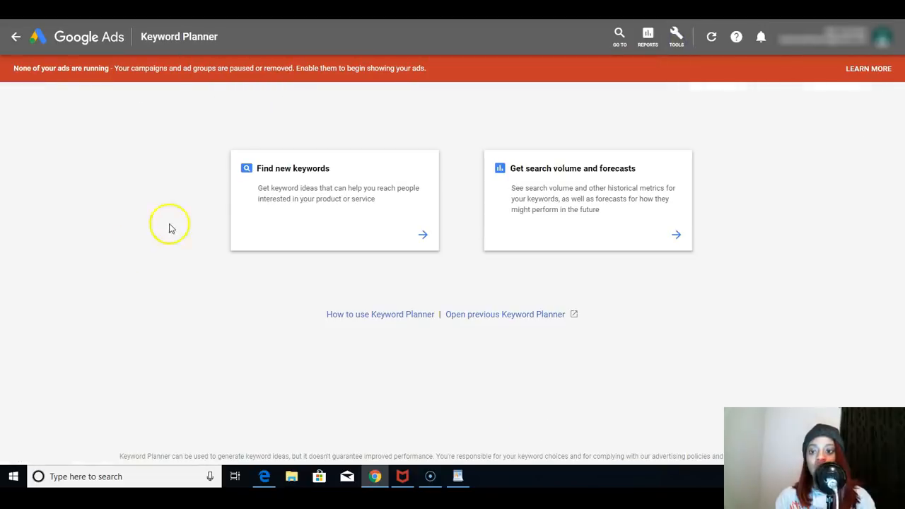
left_click(316, 198)
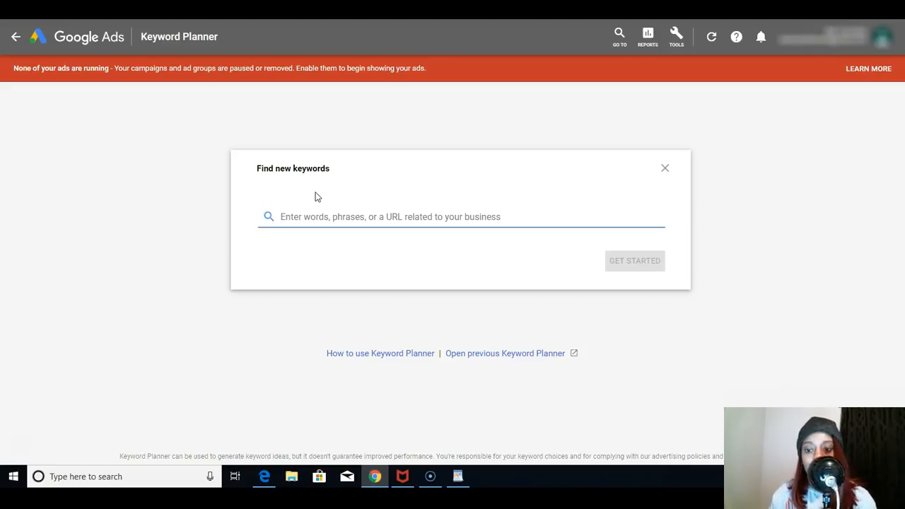
type("rec")
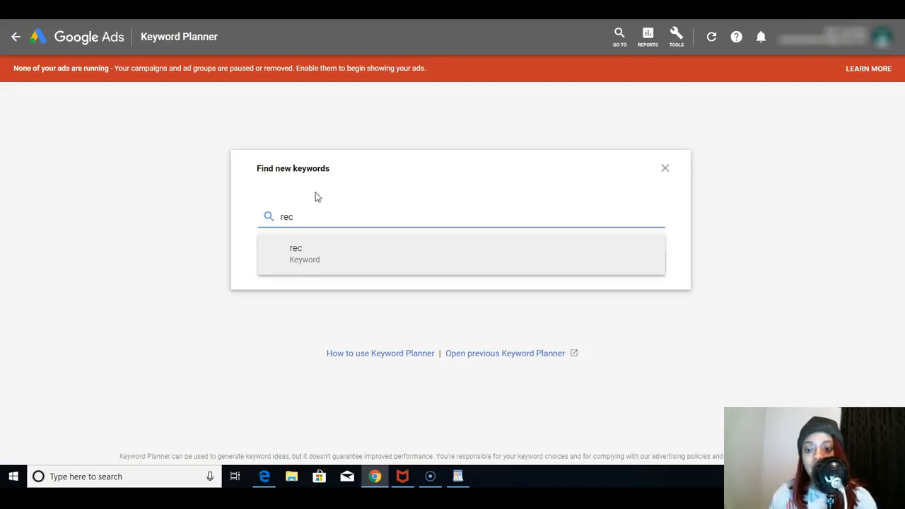
left_click(640, 263)
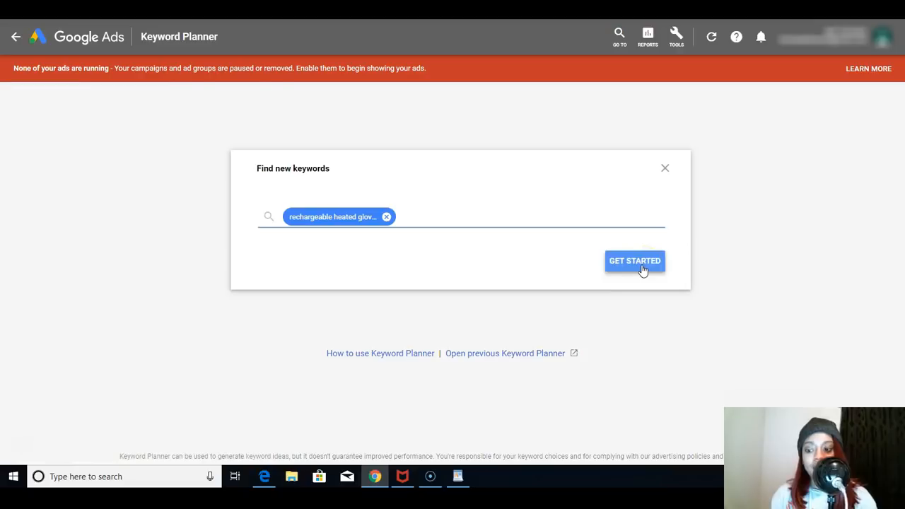
left_click(642, 269)
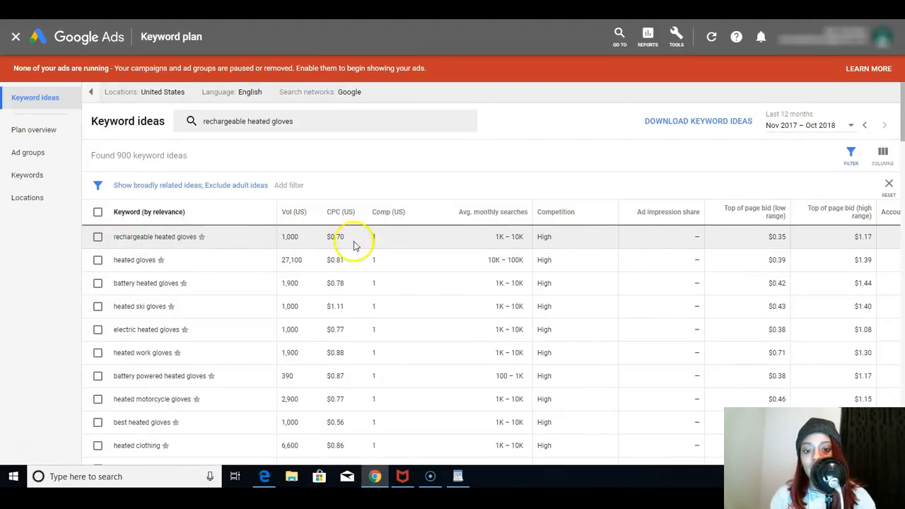
left_click(472, 219)
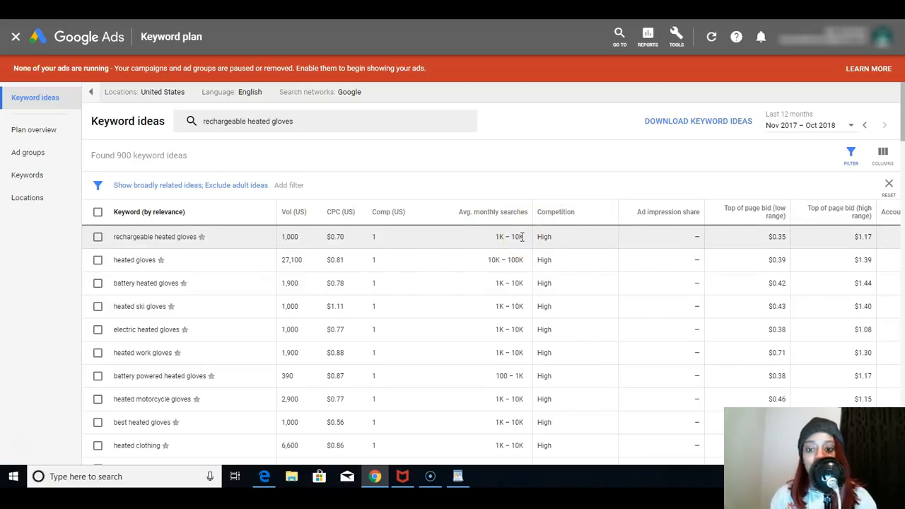
left_click_drag(522, 237, 232, 249)
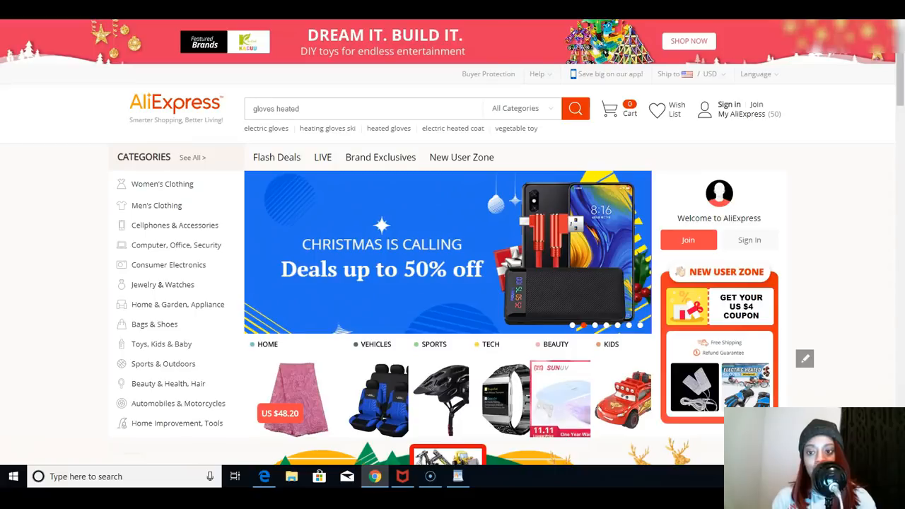
- Switch to AliExpress, search for "gloves heated" and sort the results by orders
left_click(575, 112)
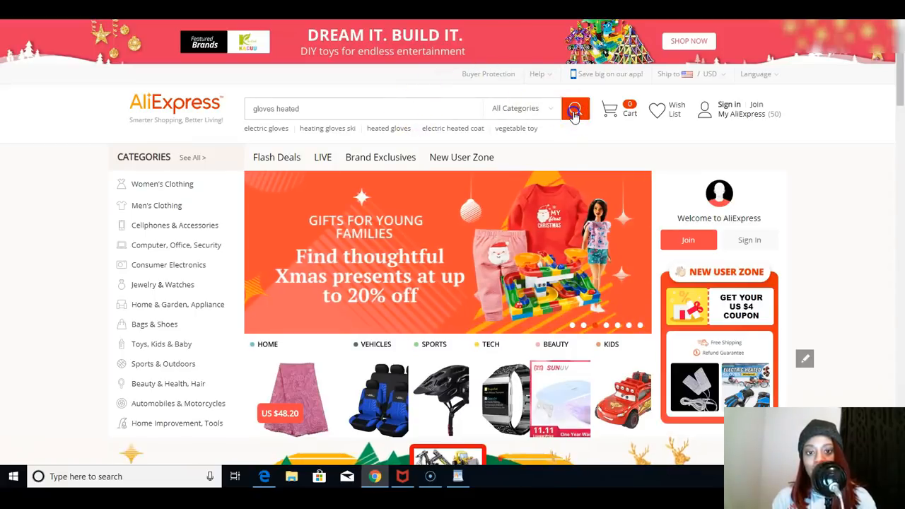
left_click(284, 243)
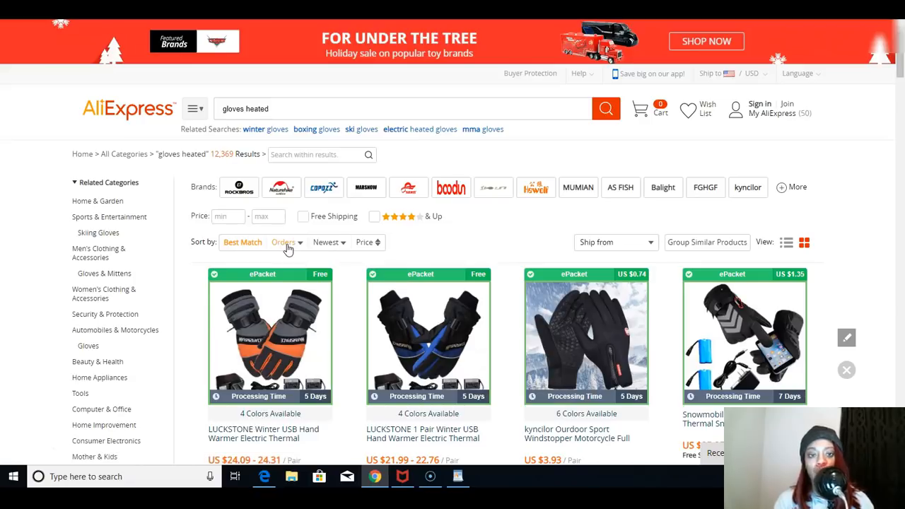
left_click(286, 244)
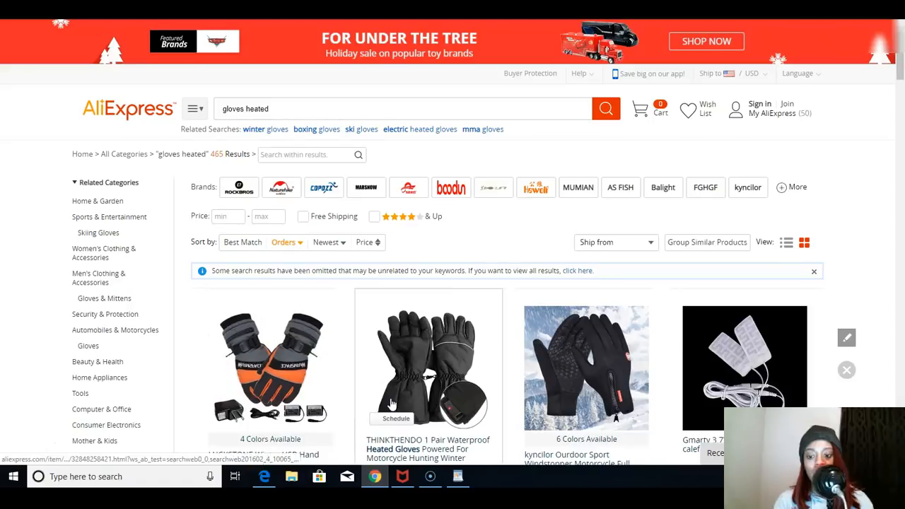
- Open the product listing of the LUCKSTONE Winter USB Hand Warmer rechargeable heated gloves
scroll(900, 76, "down", 2)
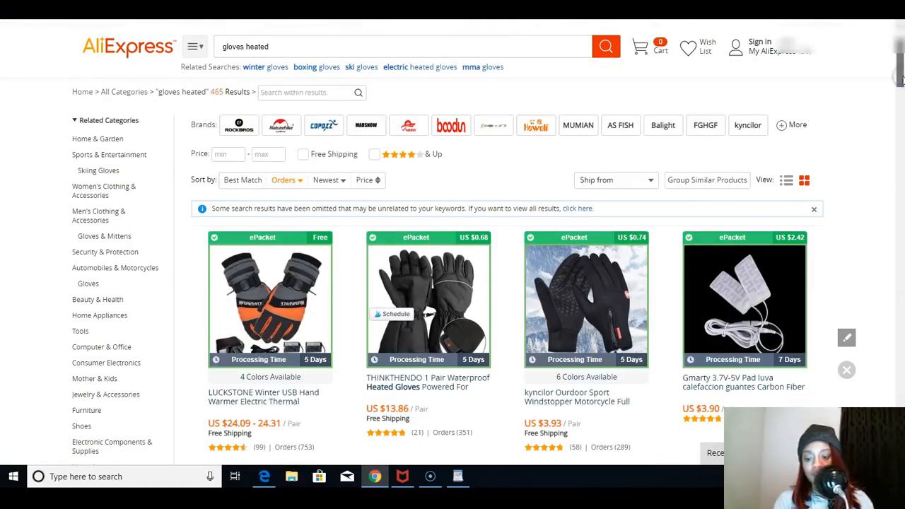
scroll(262, 414, "down", 1)
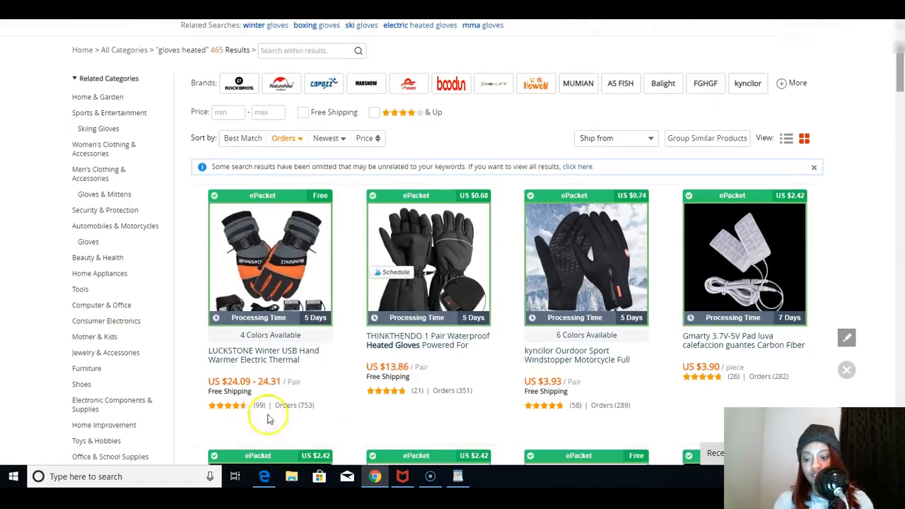
left_click(275, 359)
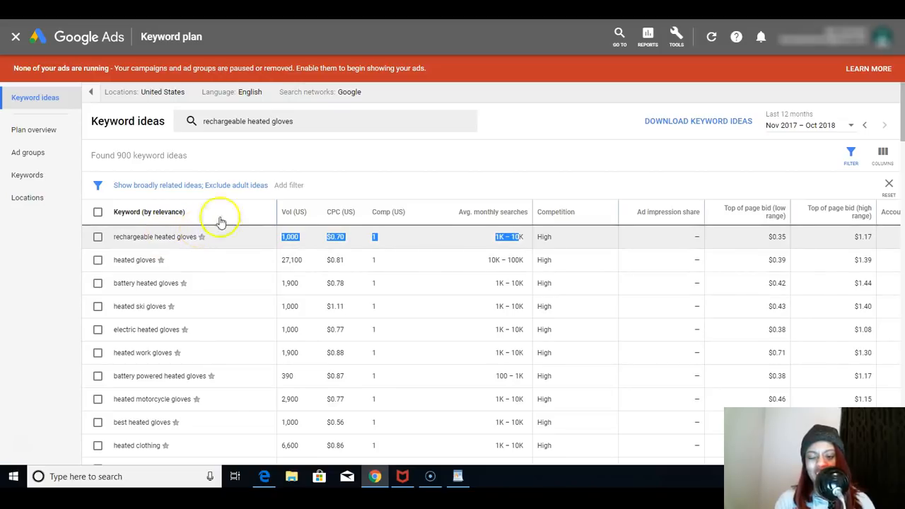
- Switch back to the Google Ads keyword ideas and filter them to keyword text containing "heated gloves"
left_click(300, 185)
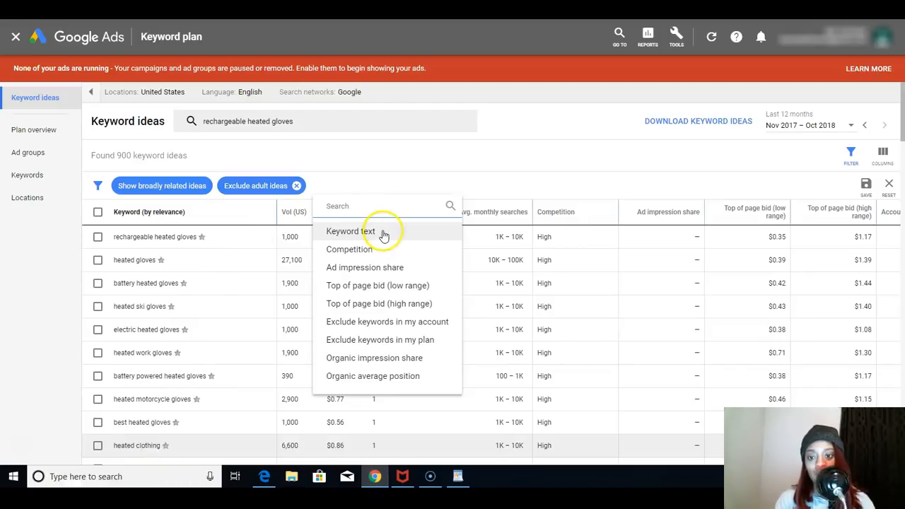
left_click(360, 235)
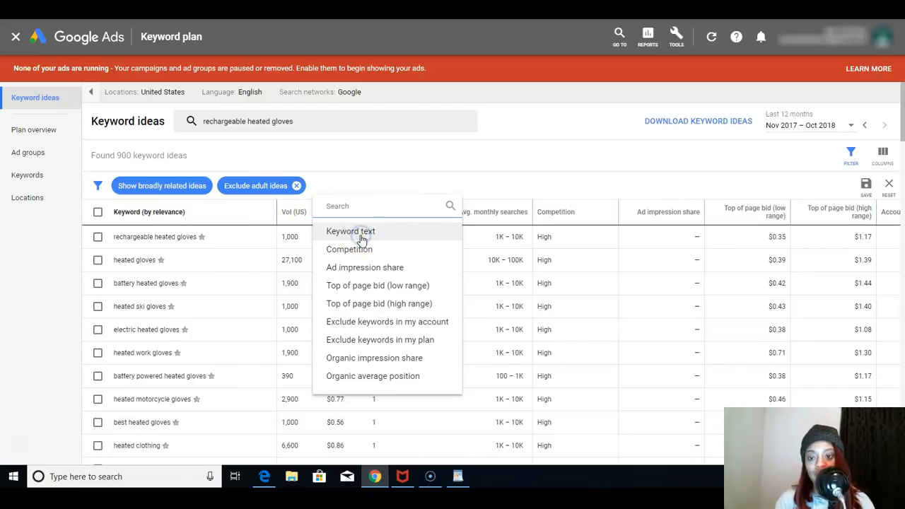
left_click(347, 244)
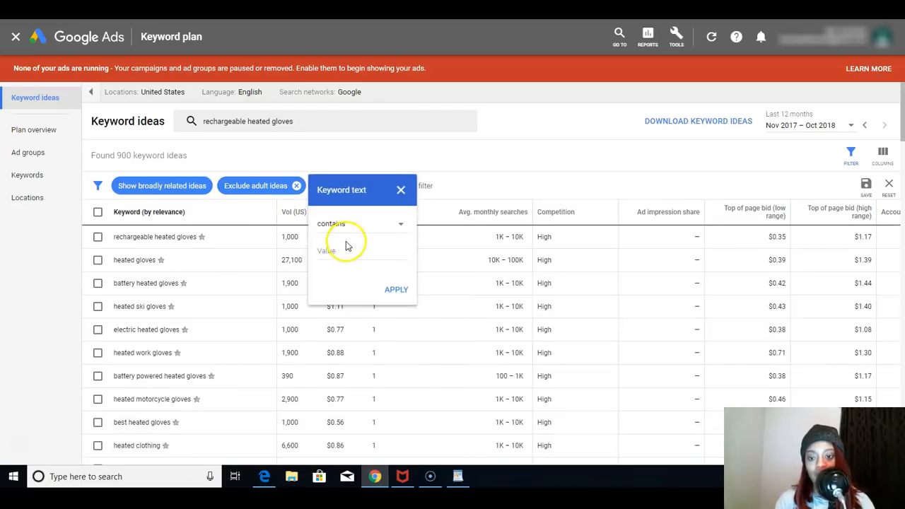
left_click(343, 250)
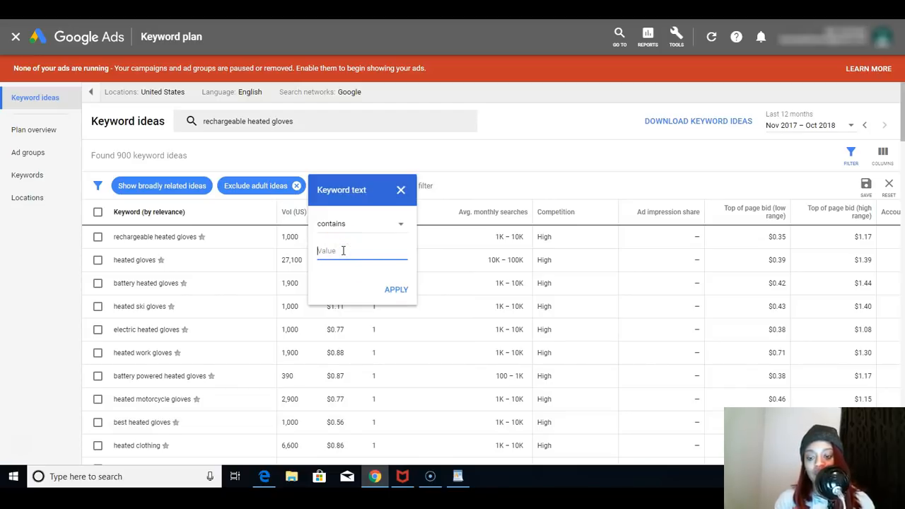
left_click(347, 248)
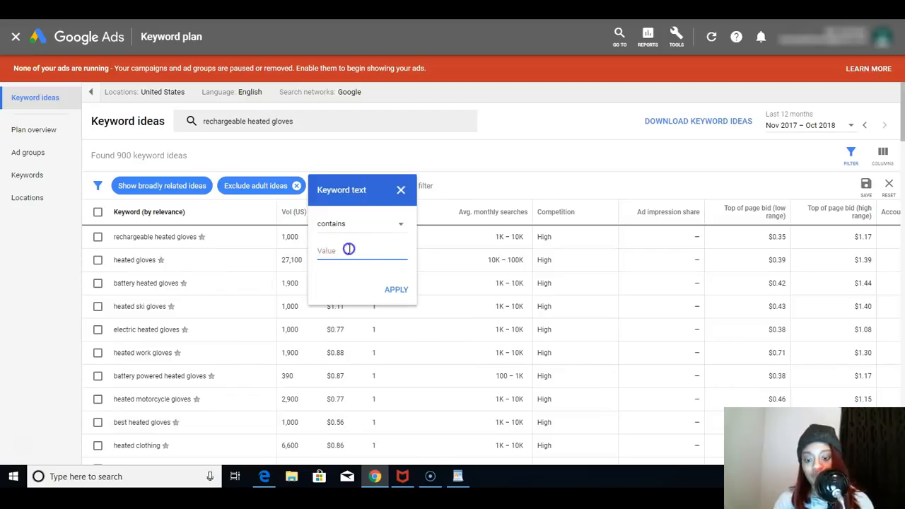
type("he")
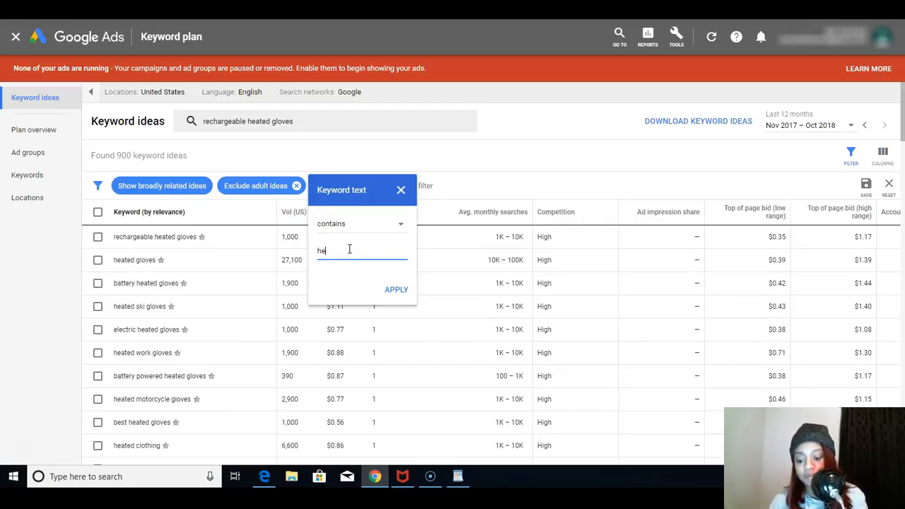
type("ated gloves")
left_click(391, 288)
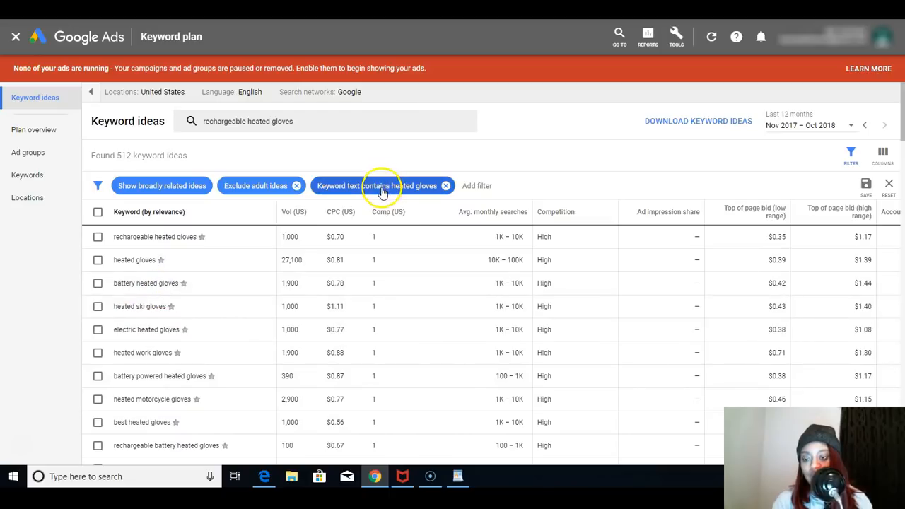
- Sort the filtered keyword ideas by average monthly searches, highest first
mouse_move(516, 218)
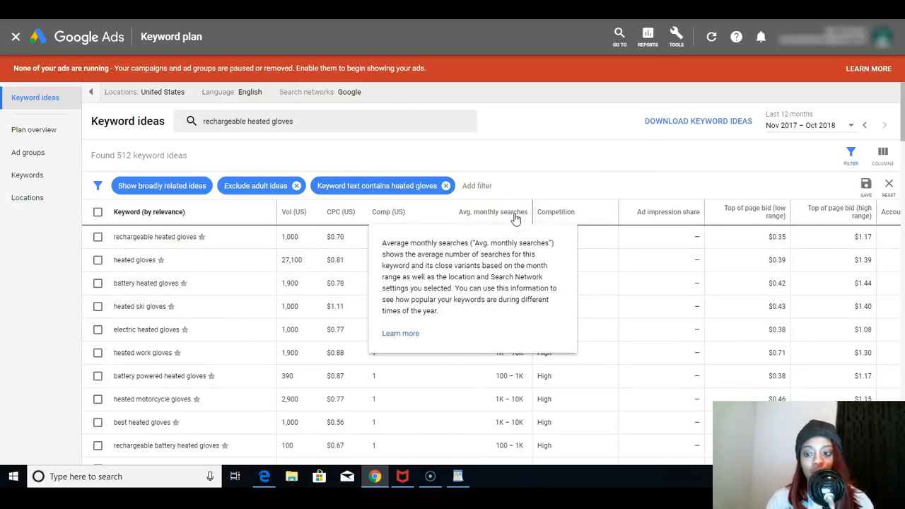
left_click(516, 219)
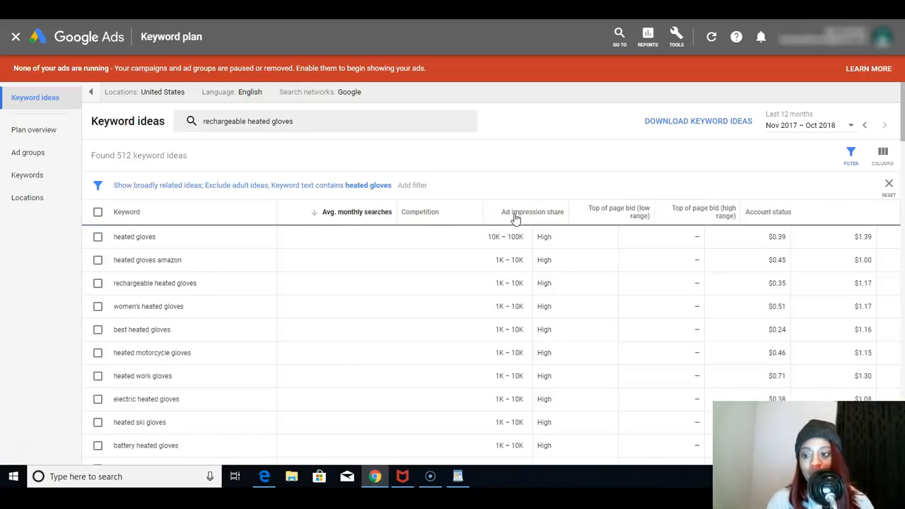
left_click(514, 219)
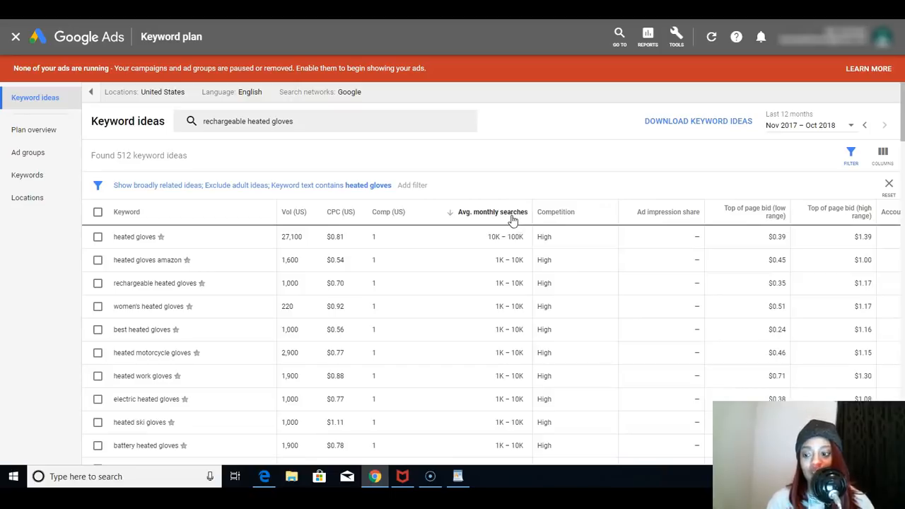
- Select the eight consecutive keyword ideas from "rechargeable heated gloves" through "battery heated gloves"
left_click(98, 283)
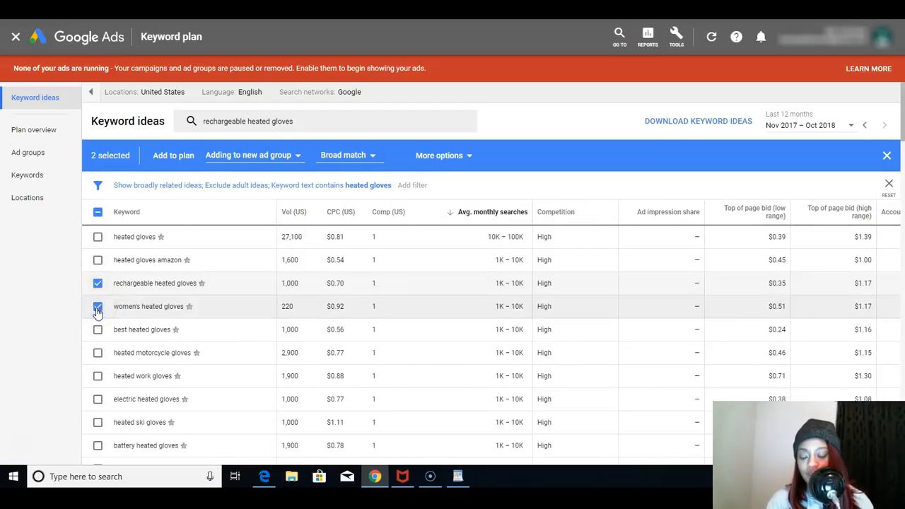
left_click(99, 330)
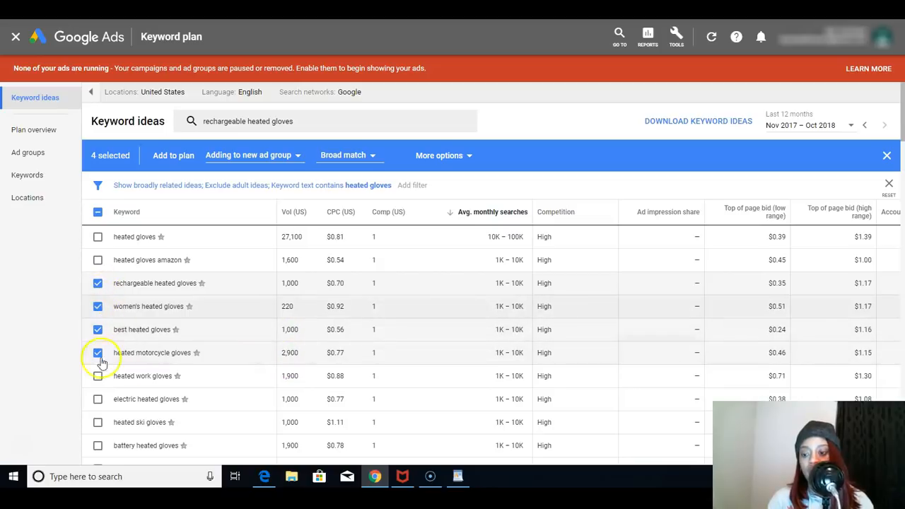
left_click(96, 402)
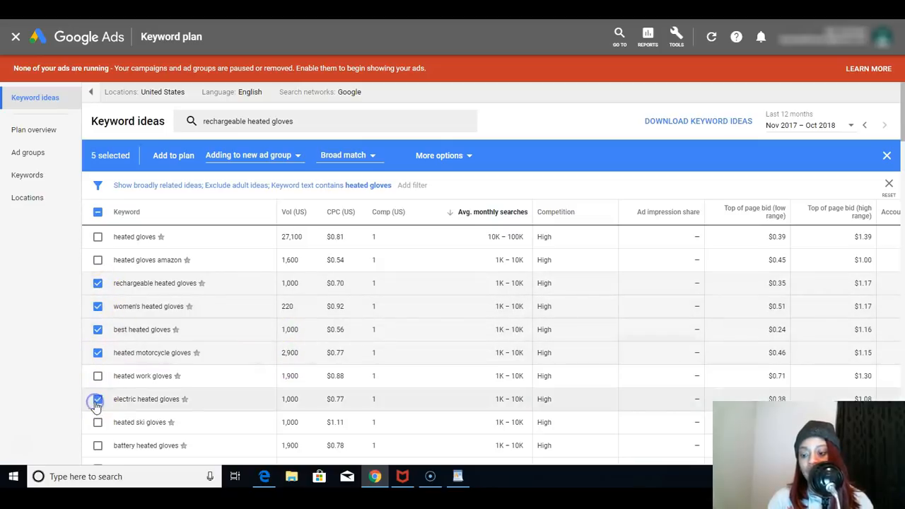
left_click(98, 377)
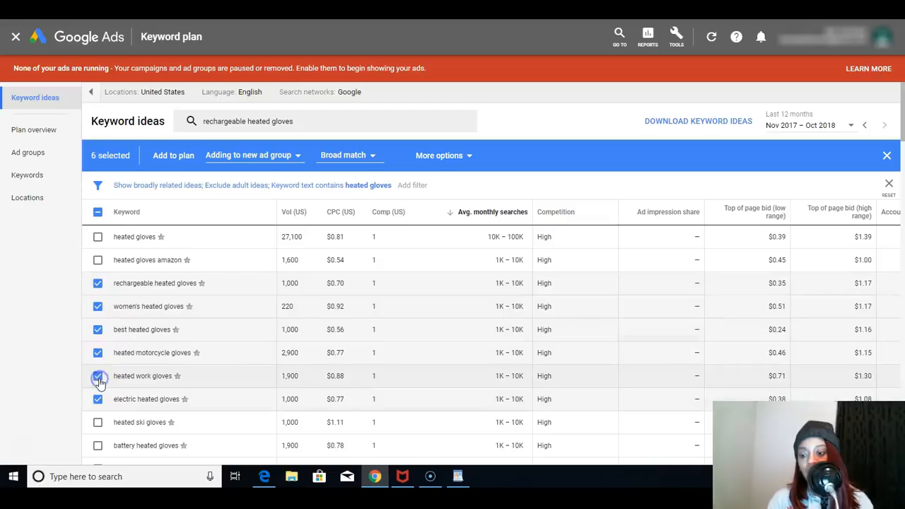
left_click(98, 424)
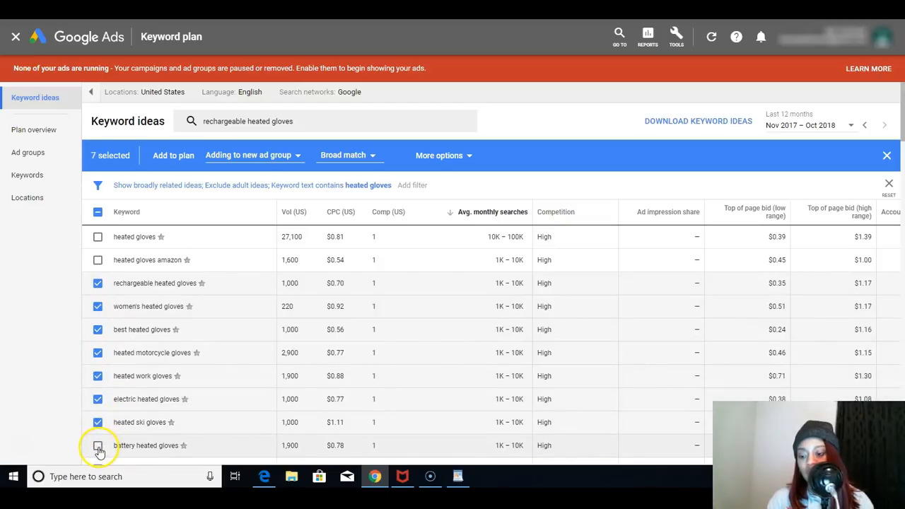
left_click(98, 446)
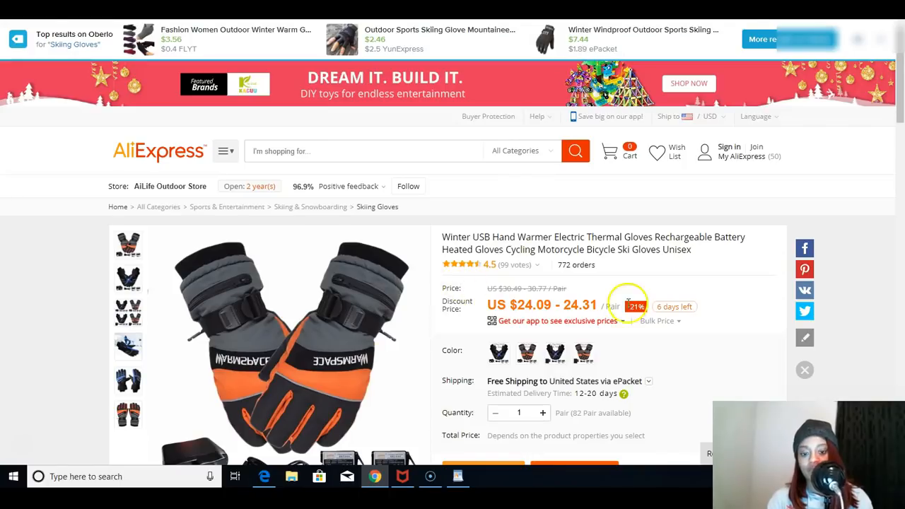
- Check the heated gloves listing on AliExpress, and review the remaining keyword ideas and their average monthly searches in Google Ads
scroll(439, 294, "down", 2)
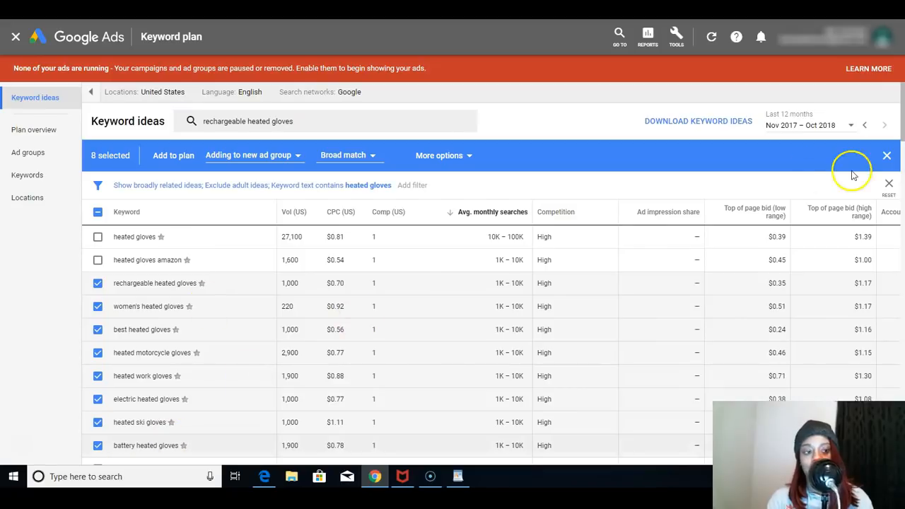
left_click_drag(904, 125, 904, 149)
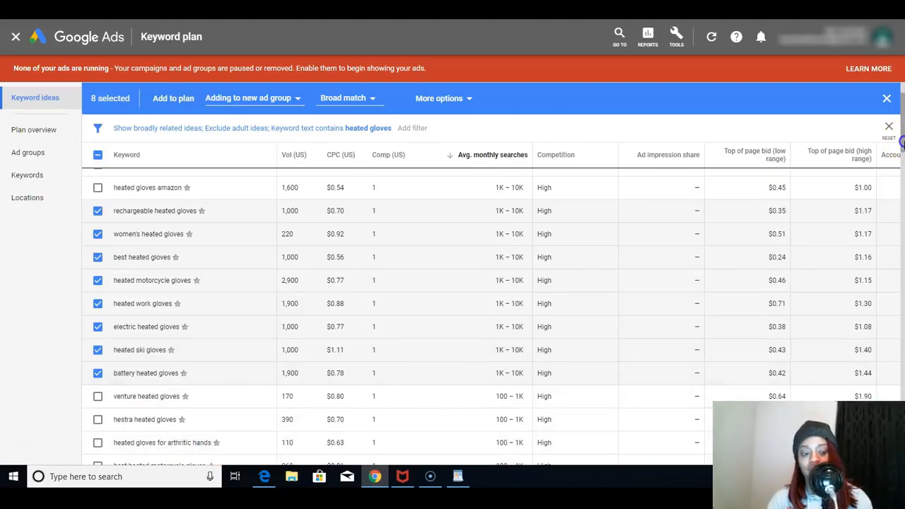
scroll(497, 223, "down", 2)
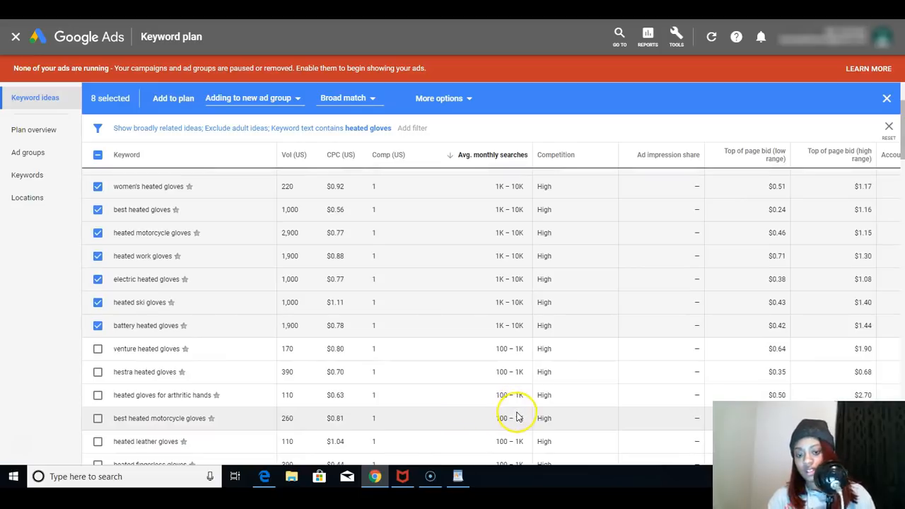
- Also select "best heated motorcycle gloves" and "heated gloves for arthritic hands", and add all selected keywords to the plan as broad match
left_click(98, 418)
left_click(98, 395)
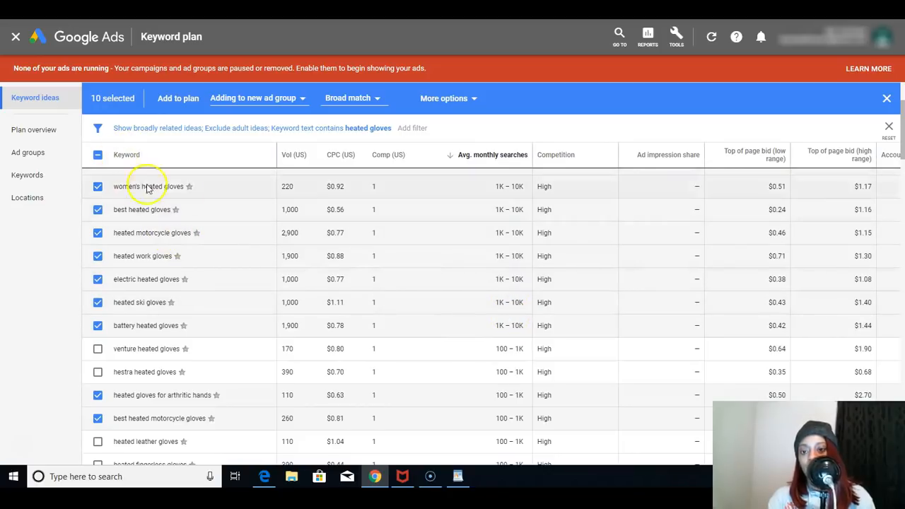
left_click_drag(902, 118, 902, 76)
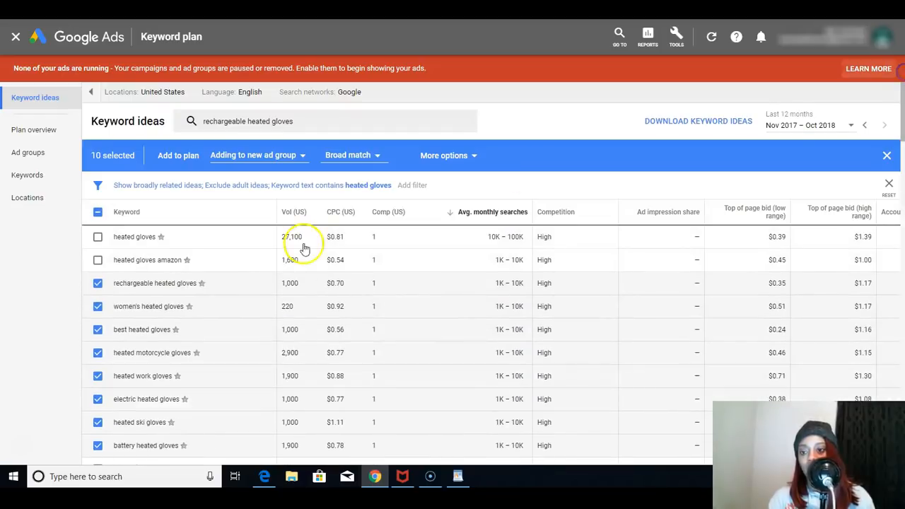
left_click(177, 156)
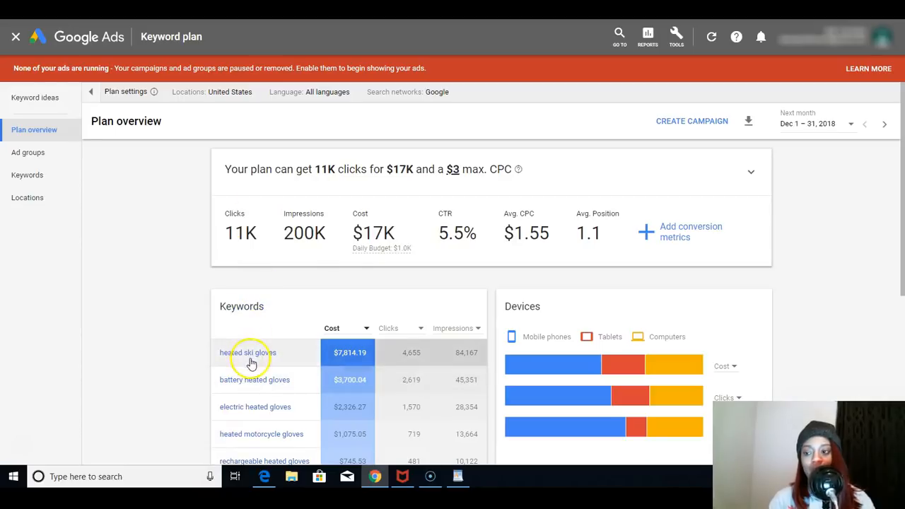
- Open the plan's keywords, select all ten and change their match type to exact match
left_click(50, 100)
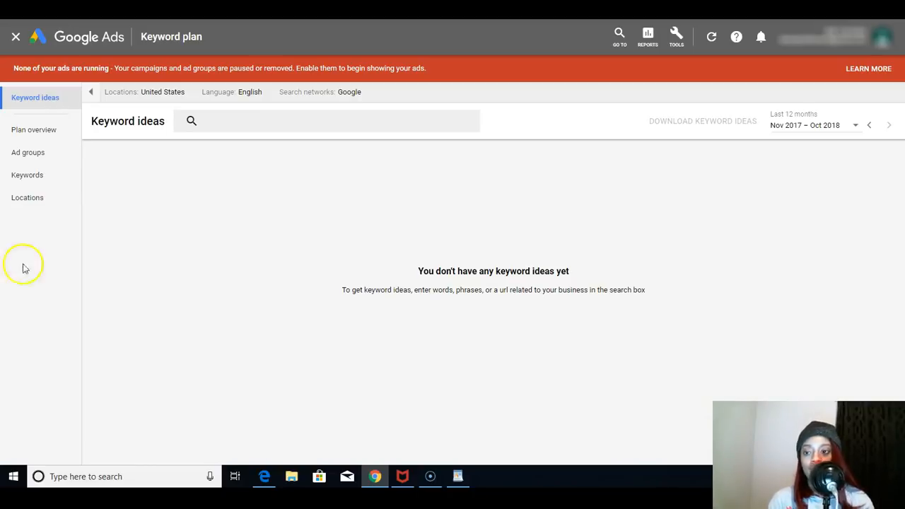
right_click(35, 181)
right_click(35, 183)
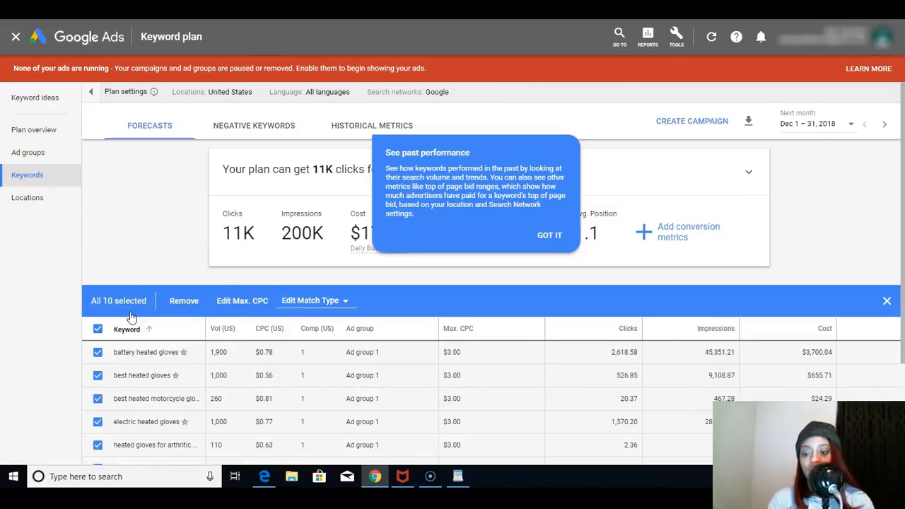
left_click(319, 303)
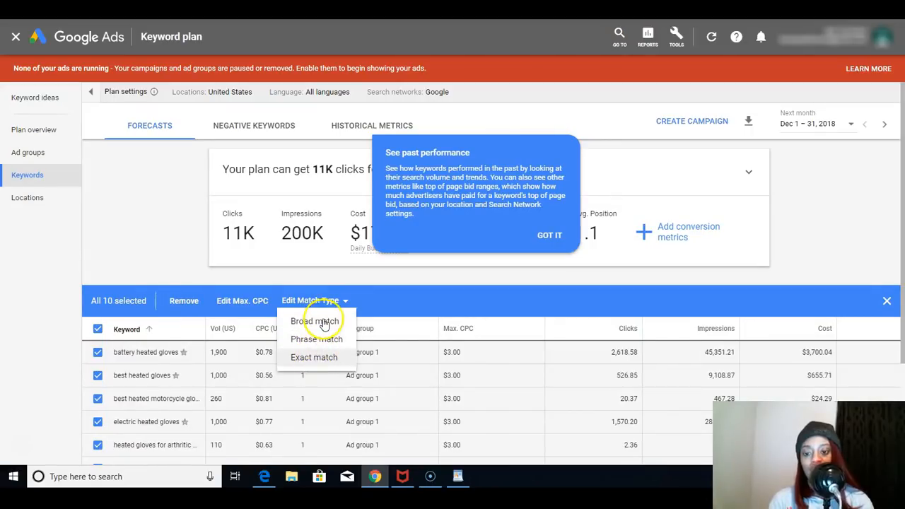
right_click(324, 362)
left_click(325, 362)
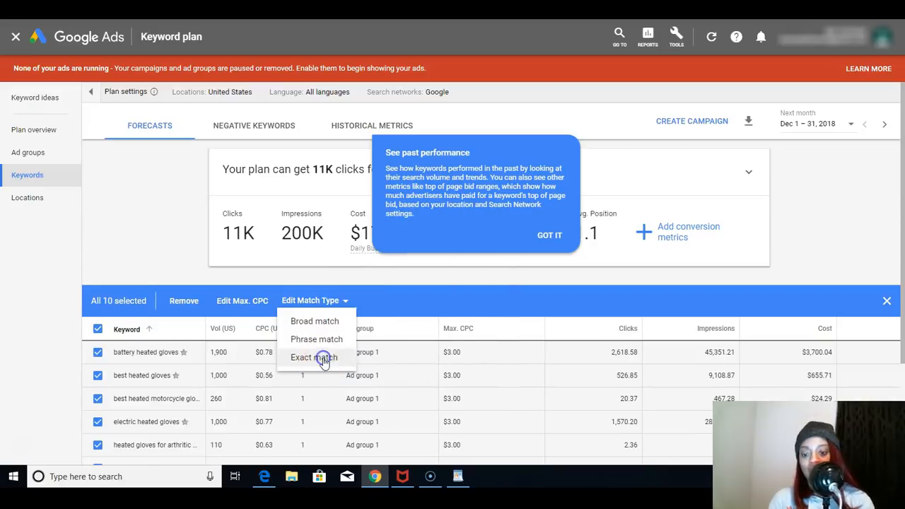
left_click(325, 360)
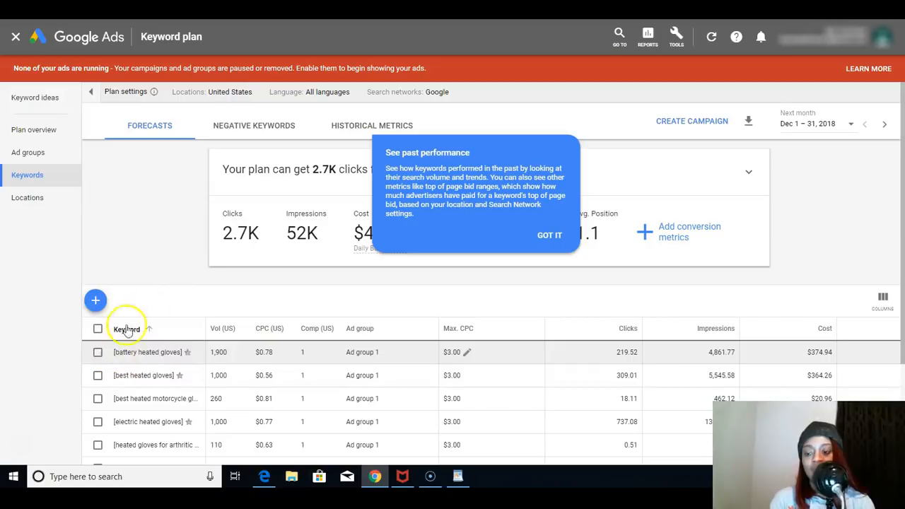
- Dismiss the past performance tip and set the plan's maximum CPC to $1
right_click(336, 183)
left_click(313, 174)
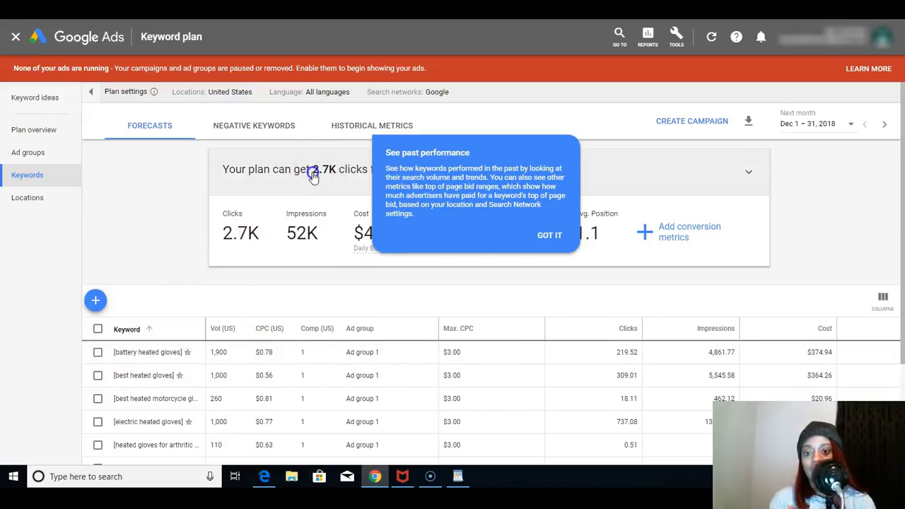
left_click(550, 236)
left_click(457, 171)
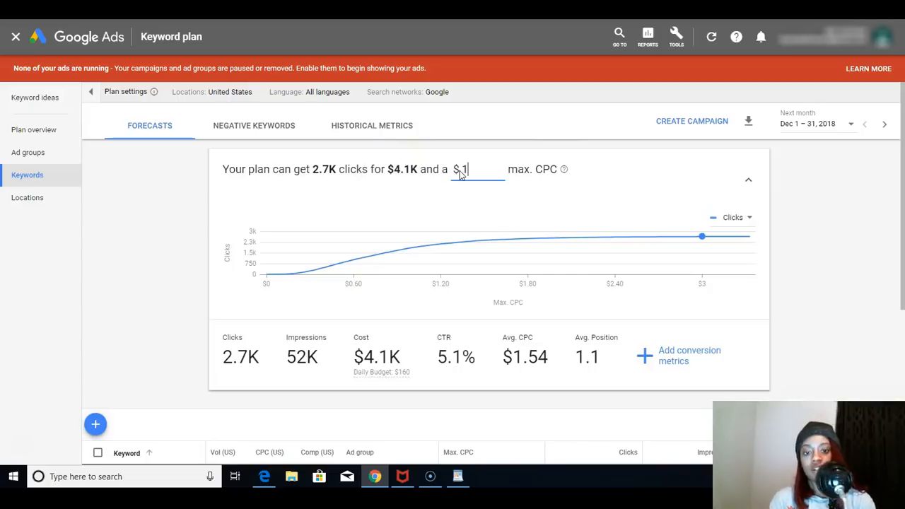
right_click(631, 167)
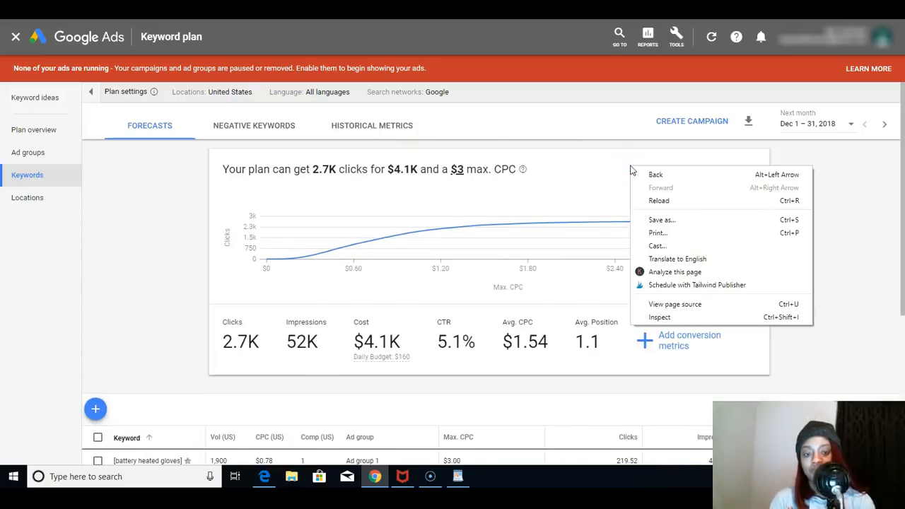
left_click(631, 166)
left_click(599, 177)
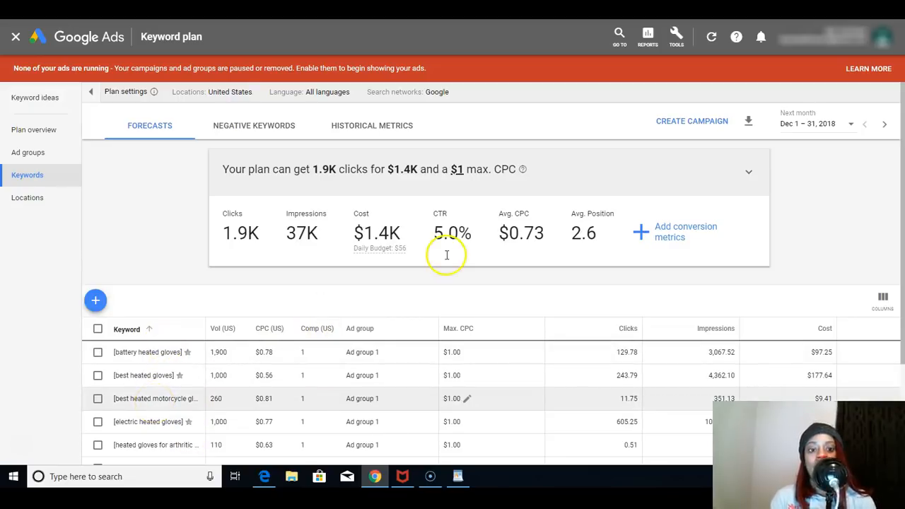
- Add conversion metrics to the forecast with a 10% conversion rate and a value per conversion of $49.99
left_click(658, 241)
right_click(658, 241)
left_click(659, 241)
left_click(687, 282)
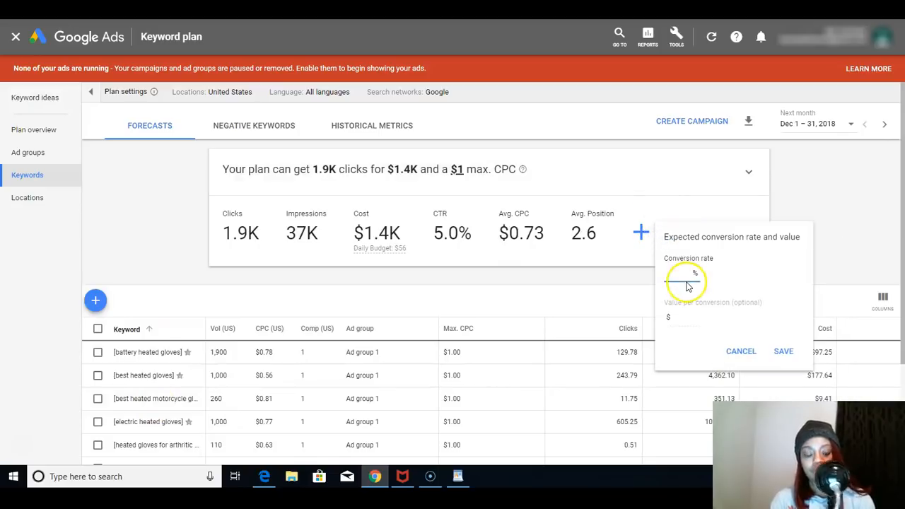
left_click(671, 316)
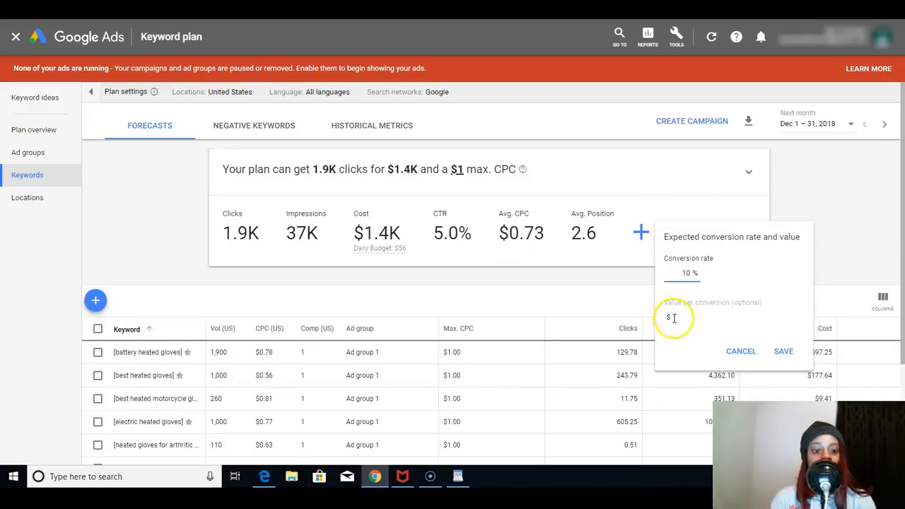
right_click(673, 319)
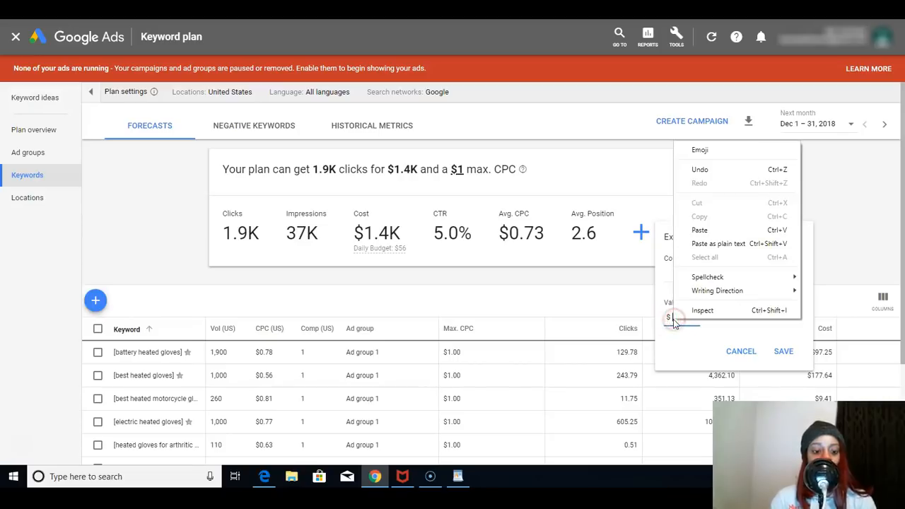
left_click(672, 317)
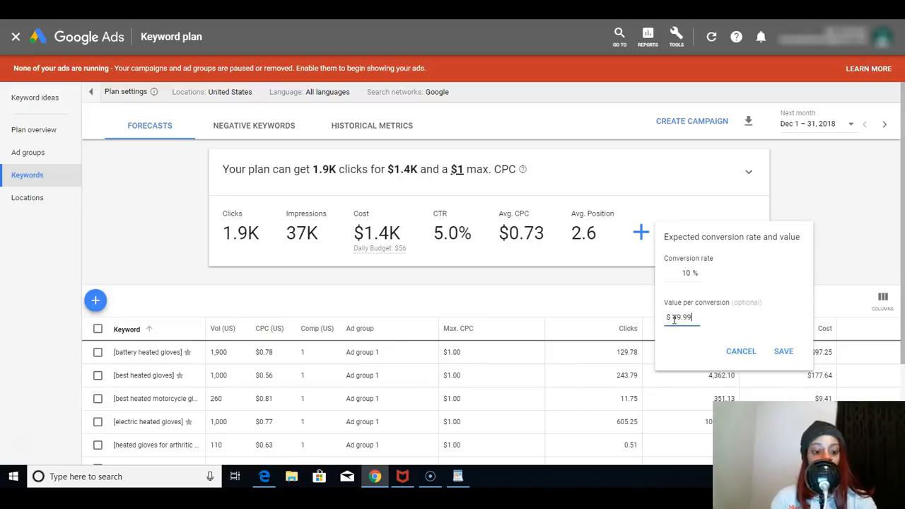
left_click(784, 351)
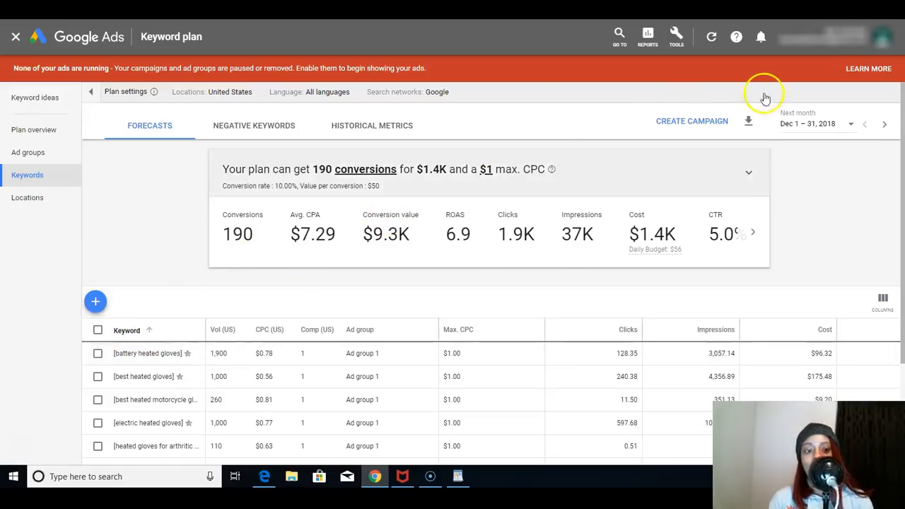
- Download the plan forecasts as a CSV file and open the keyword forecasts spreadsheet in Google Sheets
right_click(748, 120)
left_click(748, 121)
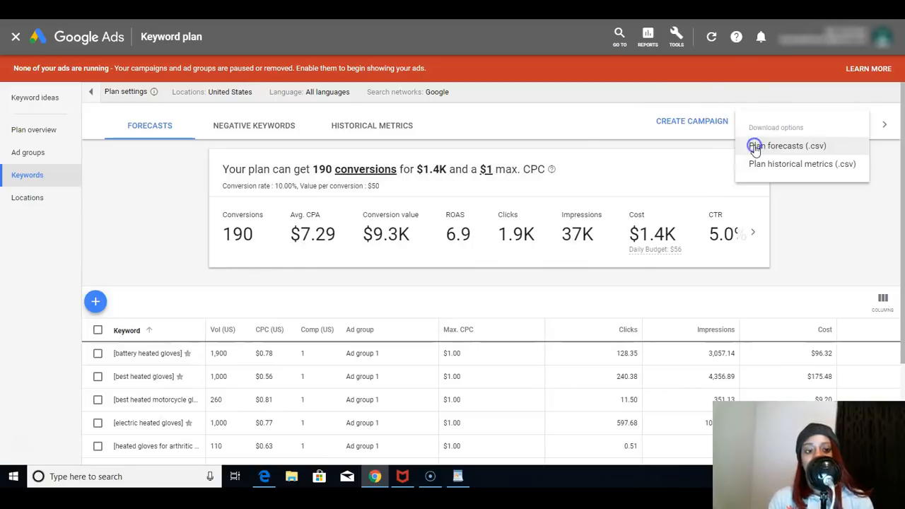
left_click(753, 146)
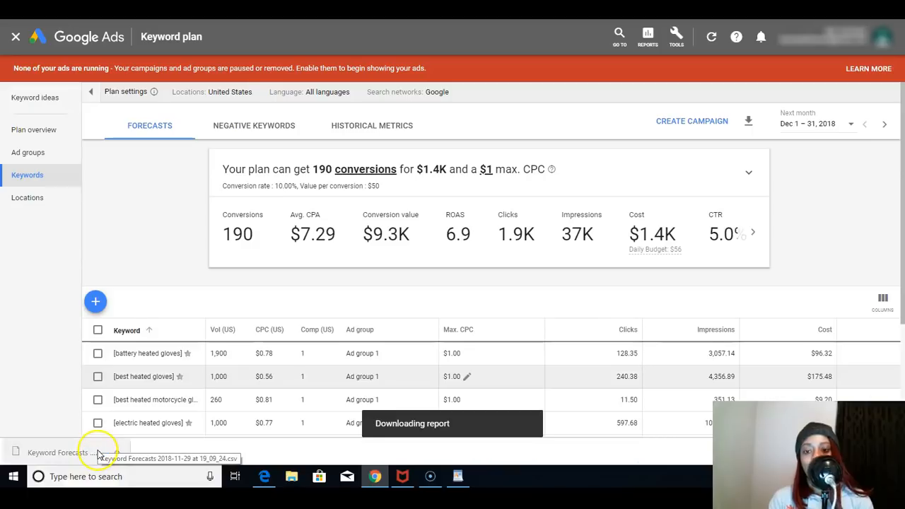
left_click(25, 451)
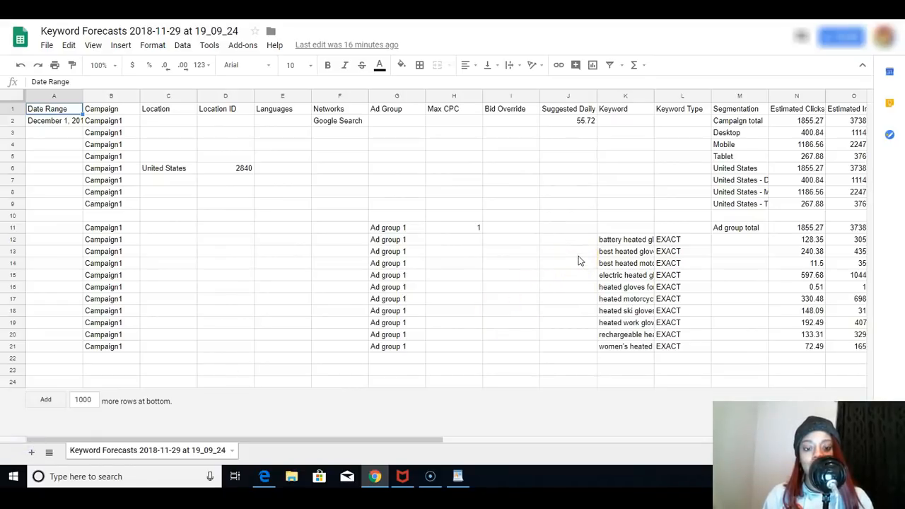
- Widen the Keyword column and copy the ten keywords from "battery heated gloves" through "women's heated gloves"
left_click(621, 244)
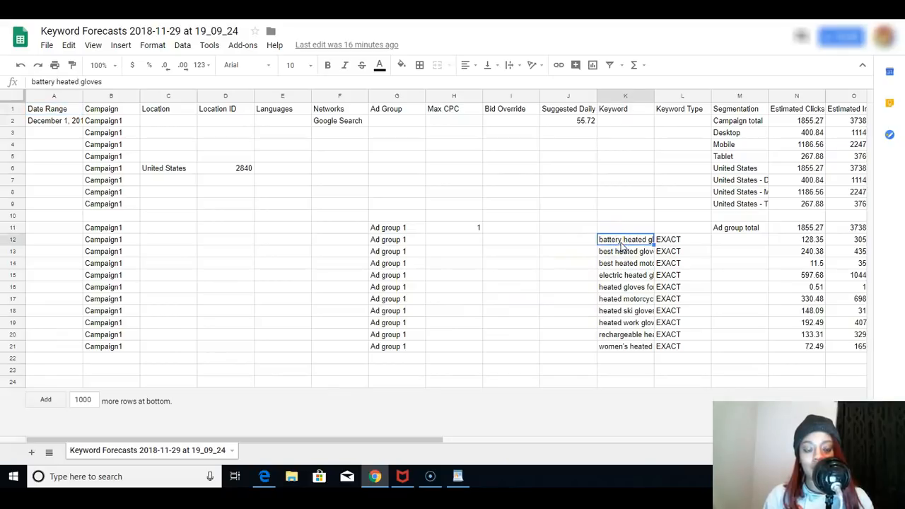
left_click_drag(654, 96, 676, 95)
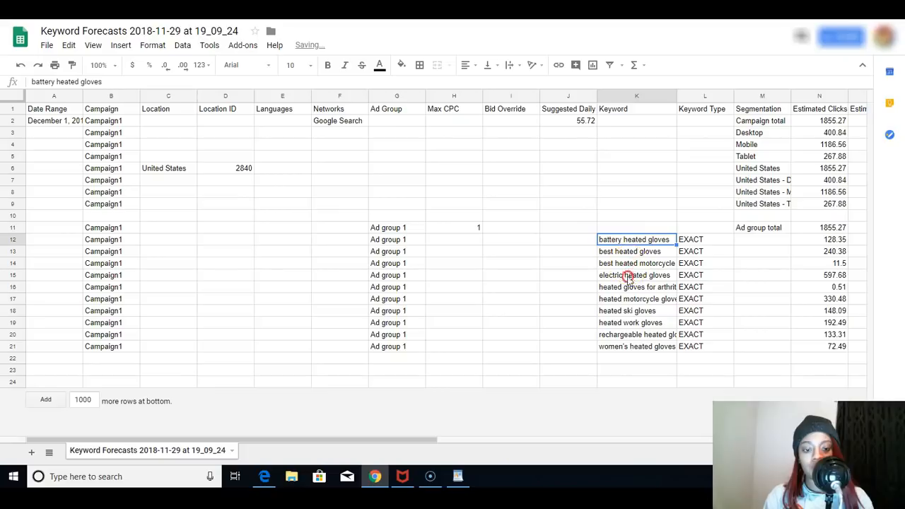
right_click(629, 316)
left_click_drag(672, 242, 645, 347)
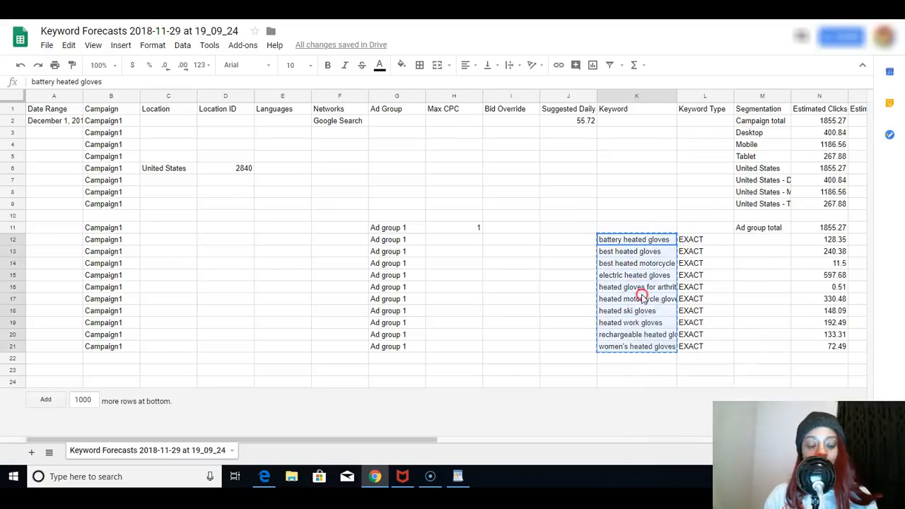
right_click(642, 296)
left_click(664, 322)
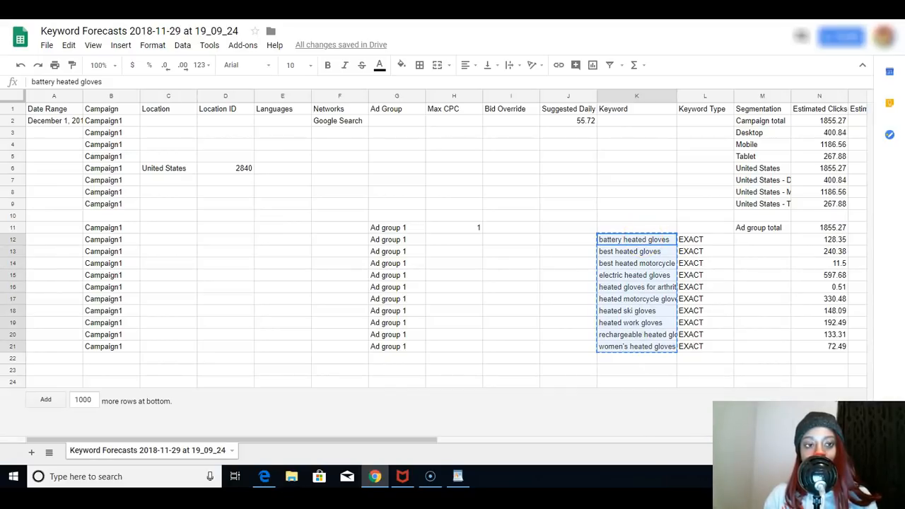
- Switch to KeywordWrap, paste the copied keywords into the keyword entry box and wrap them
left_click(318, 8)
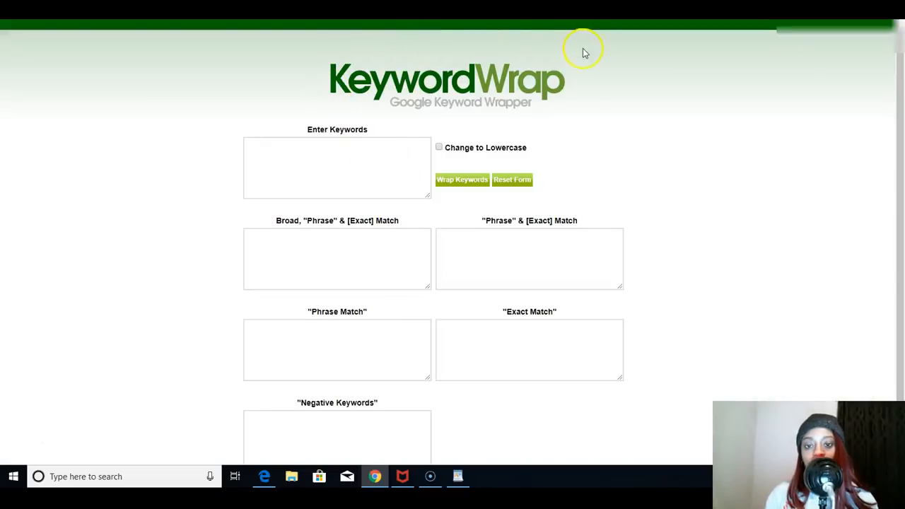
left_click(380, 174)
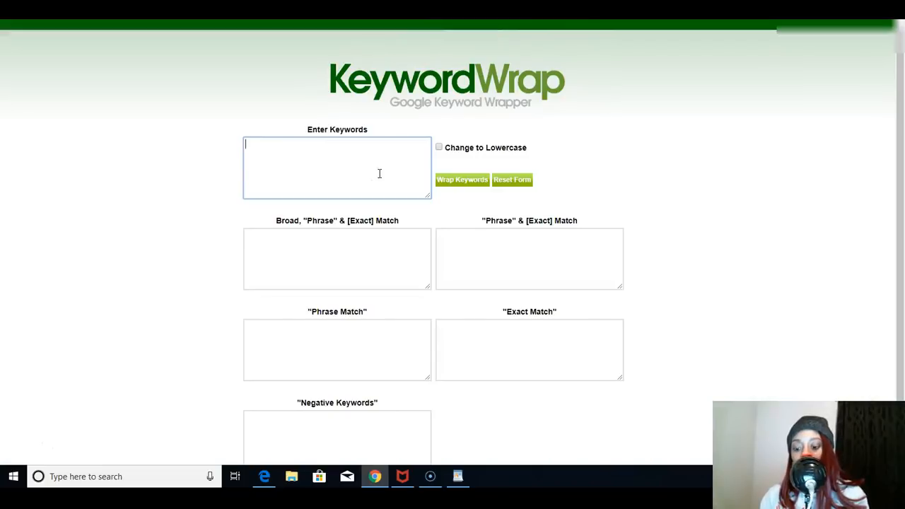
key("ctrl+v")
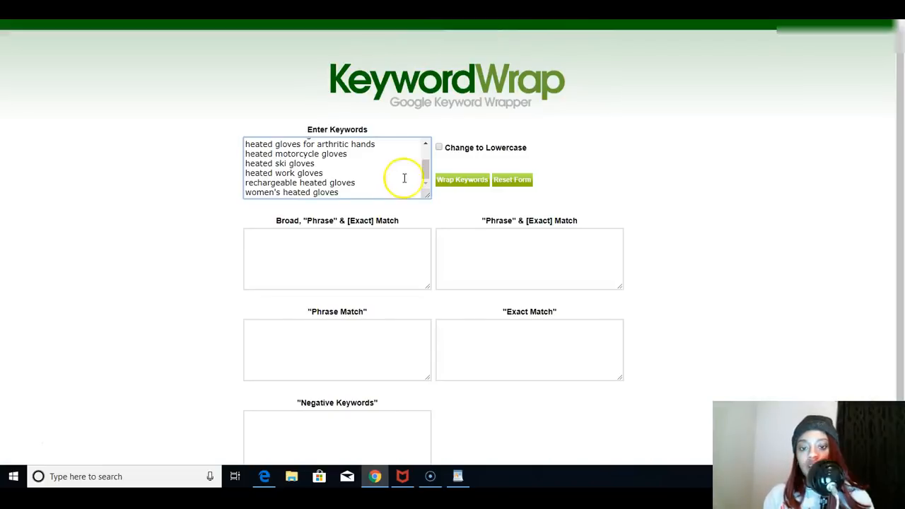
left_click(456, 183)
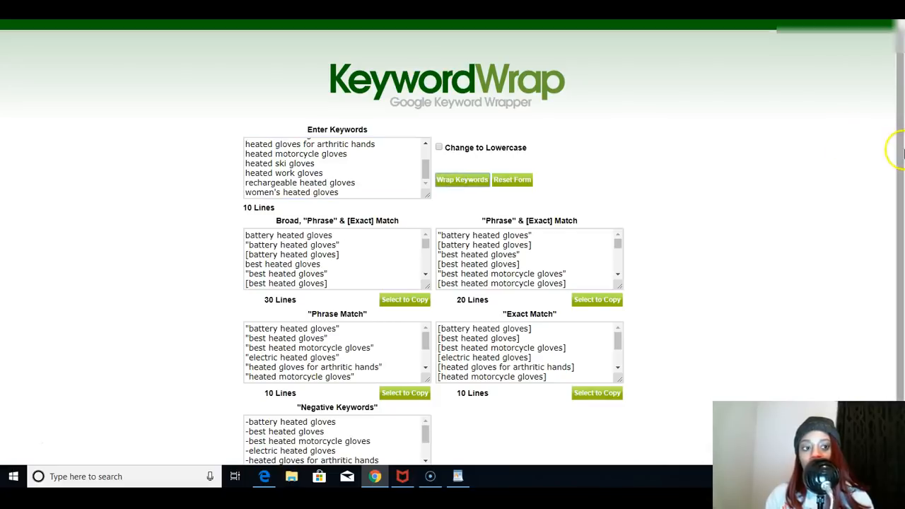
- Select and copy the full list of exact match keywords from the wrapped results
scroll(892, 177, "down", 1)
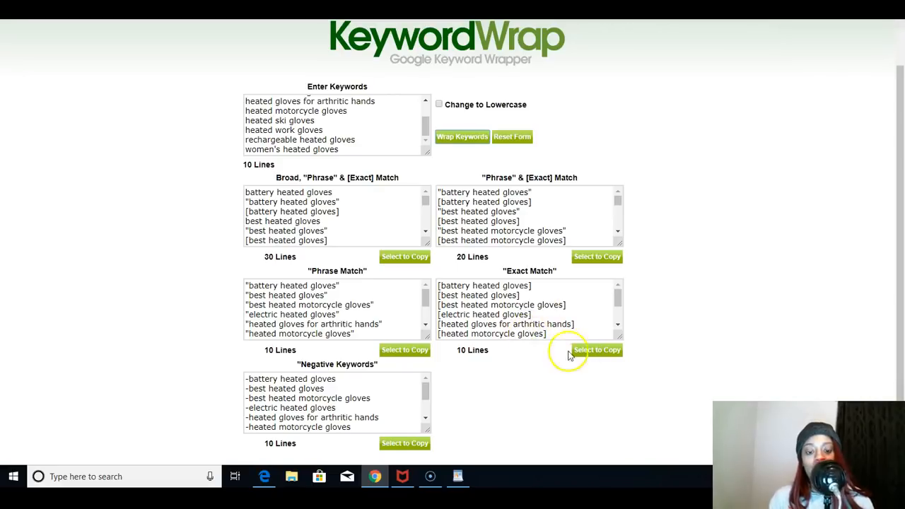
right_click(591, 353)
left_click(591, 353)
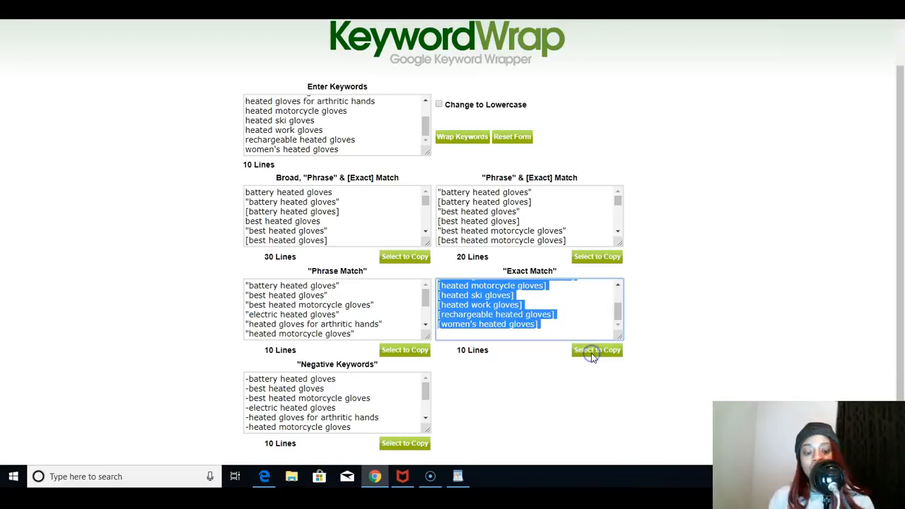
right_click(498, 306)
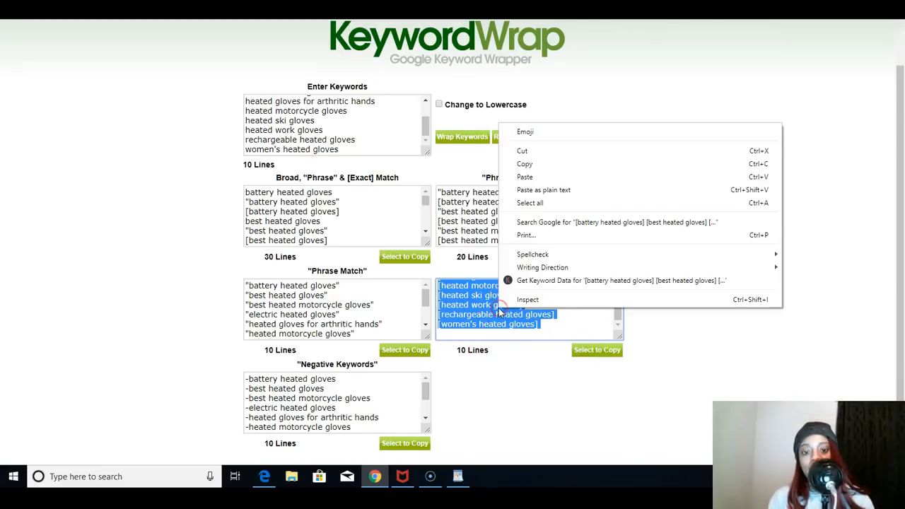
left_click(525, 164)
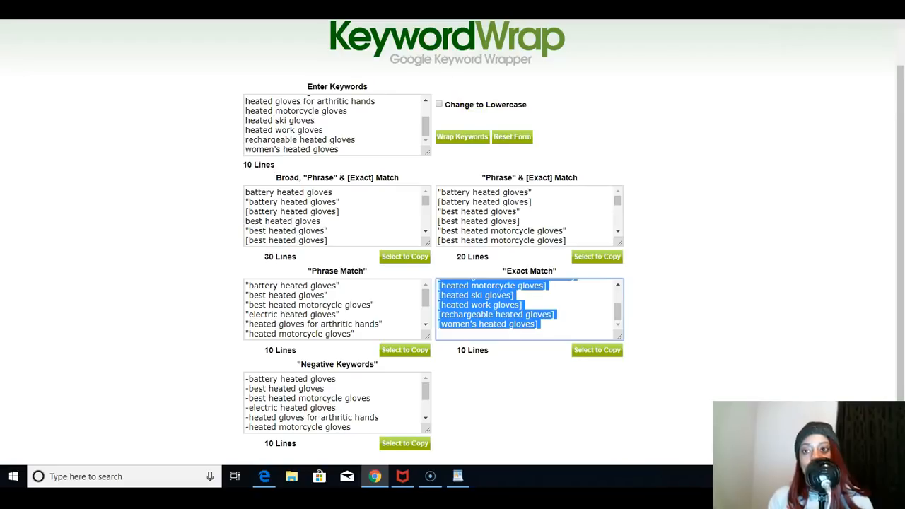
- Switch back to Google Ads, exit the keyword plan and Keyword Planner, and open the Campaigns page
key("ctrl+Tab")
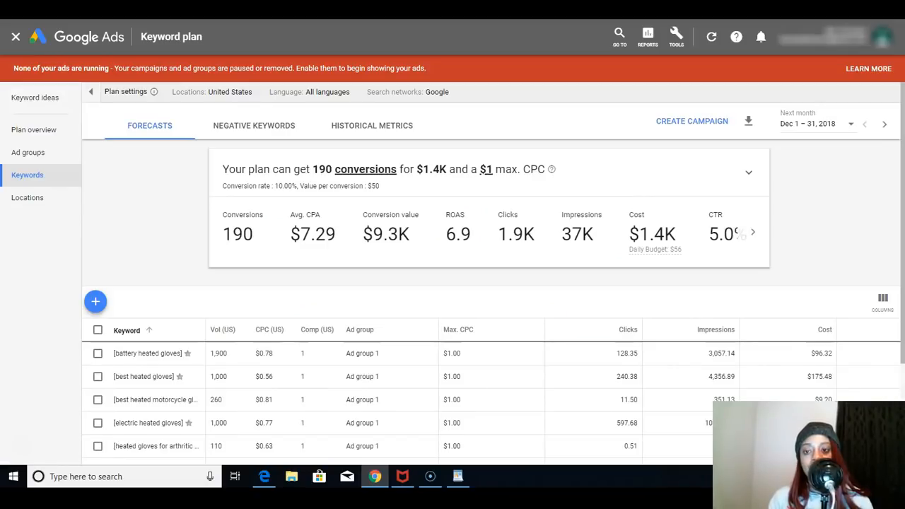
left_click(19, 34)
left_click(17, 37)
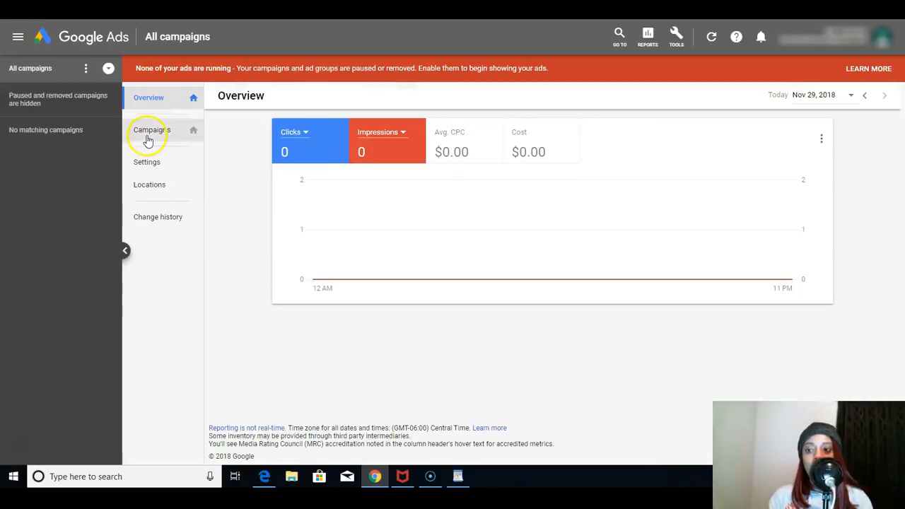
right_click(146, 136)
left_click(147, 95)
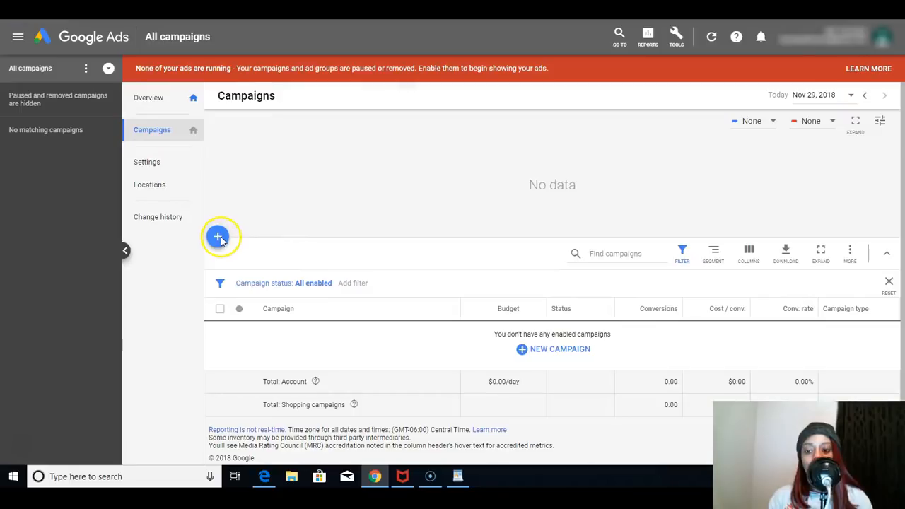
- Start a new Search campaign with Sales as its goal
left_click(219, 238)
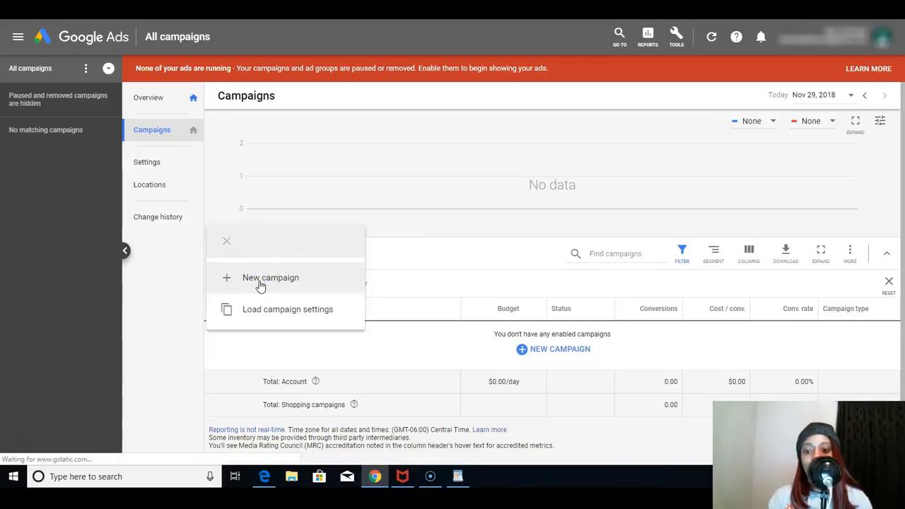
left_click(236, 206)
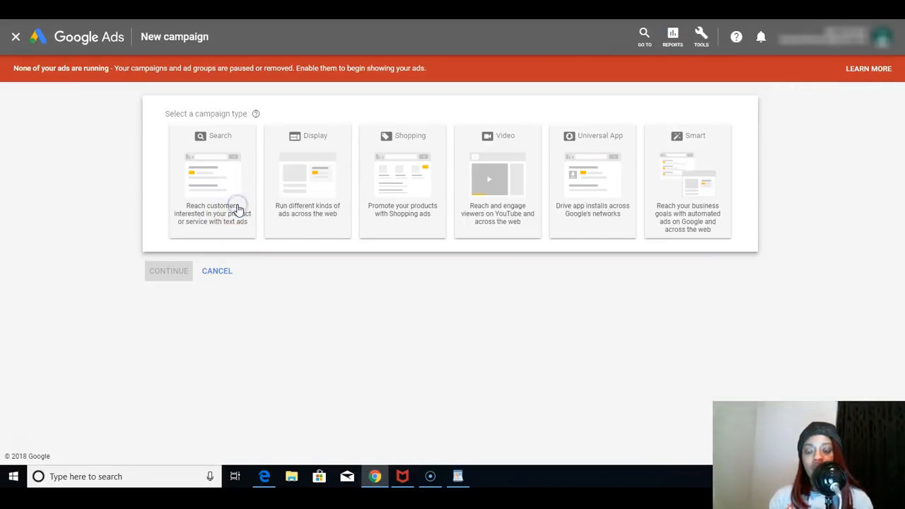
left_click(222, 304)
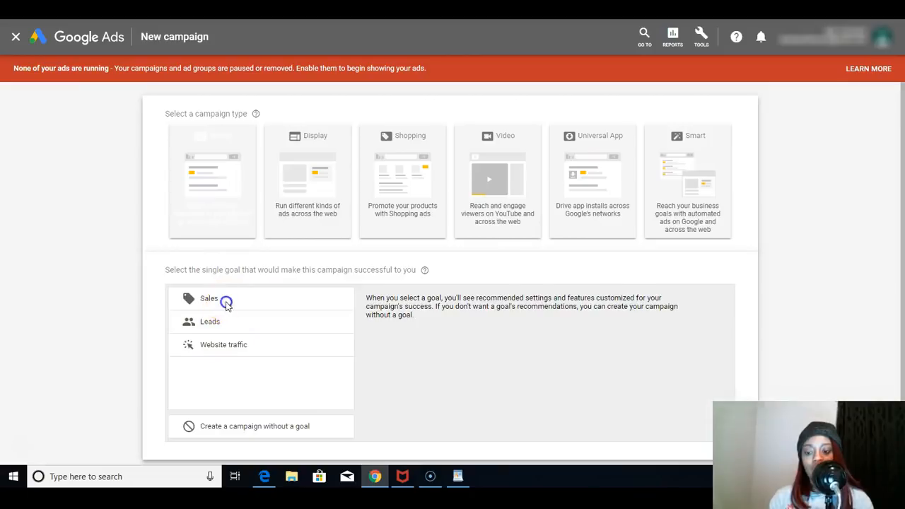
left_click(227, 193)
left_click(177, 392)
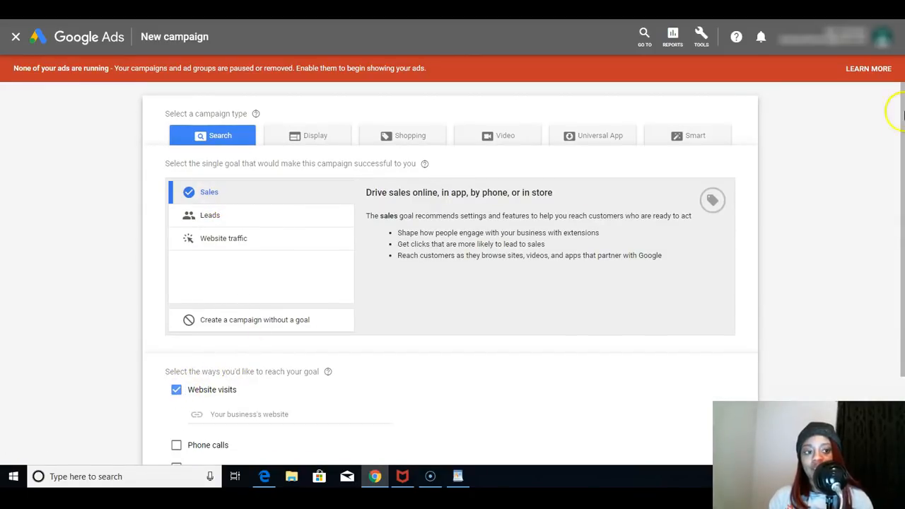
- Enter google.com as the business website for website visits and continue to the campaign settings
scroll(455, 364, "down", 3)
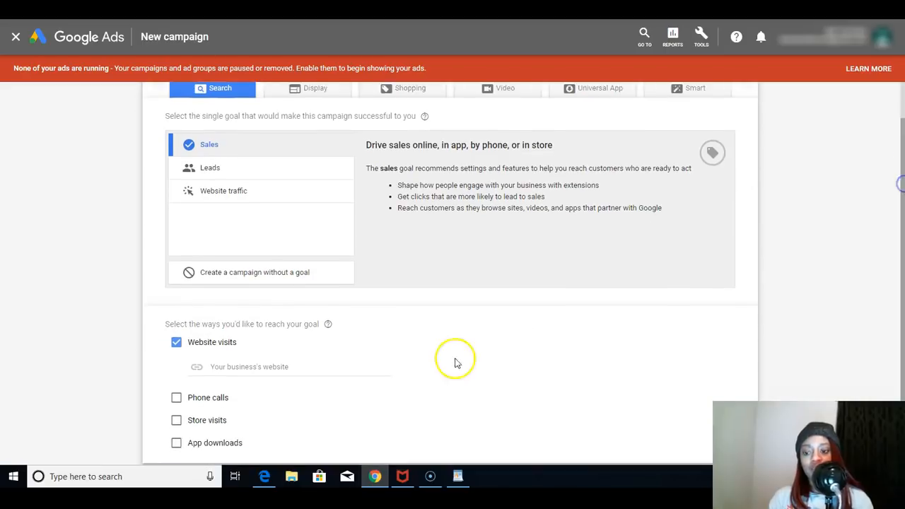
left_click(303, 316)
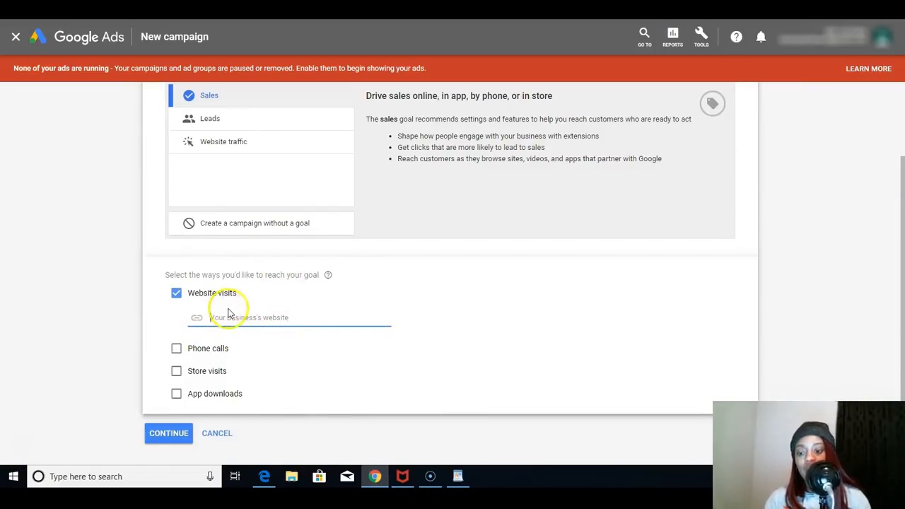
key("ctrl+v")
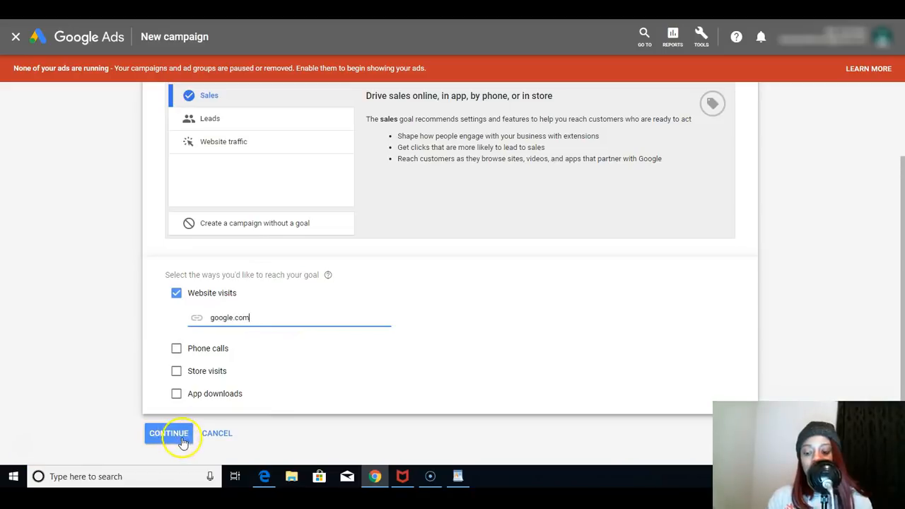
left_click(171, 442)
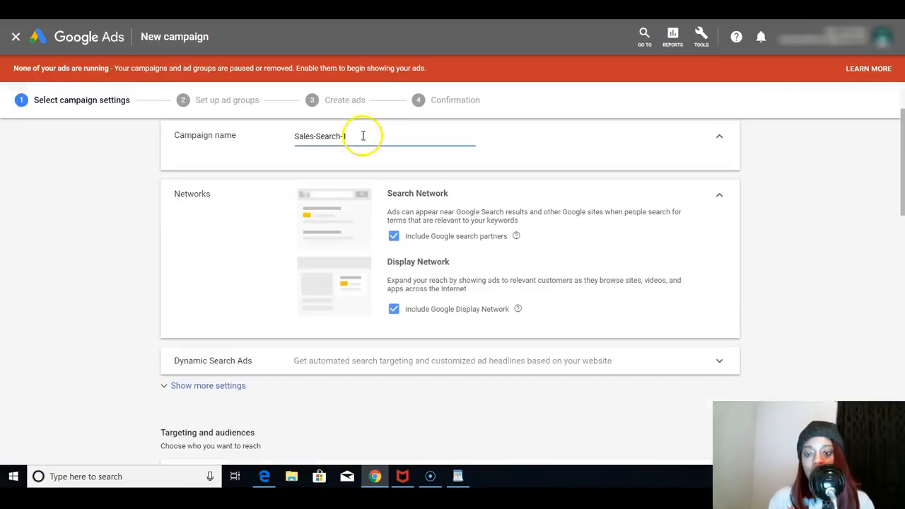
- Replace the default campaign name with "heated gloves"
left_click_drag(349, 136, 300, 136)
right_click(302, 136)
right_click(306, 137)
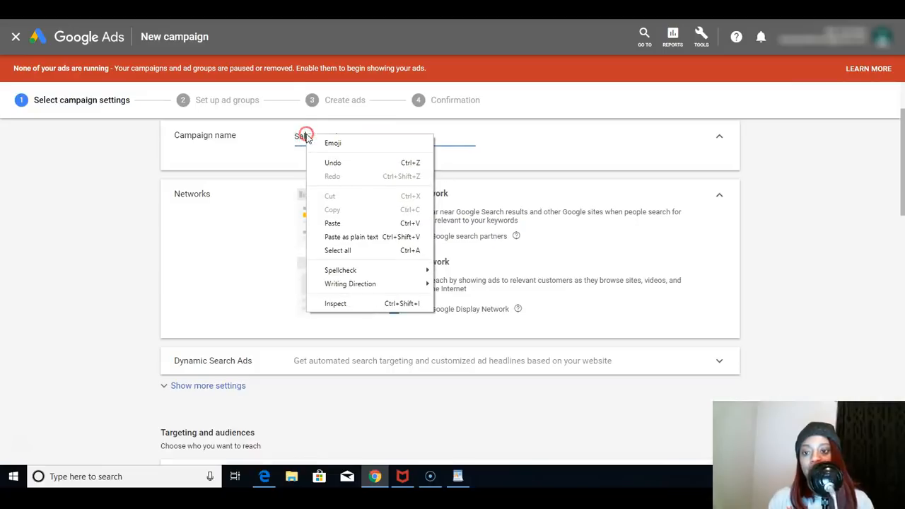
left_click(306, 137)
left_click_drag(305, 136, 389, 135)
key("BackSpace")
key("BackSpace")
key("BackSpace")
key("BackSpace")
type("heda")
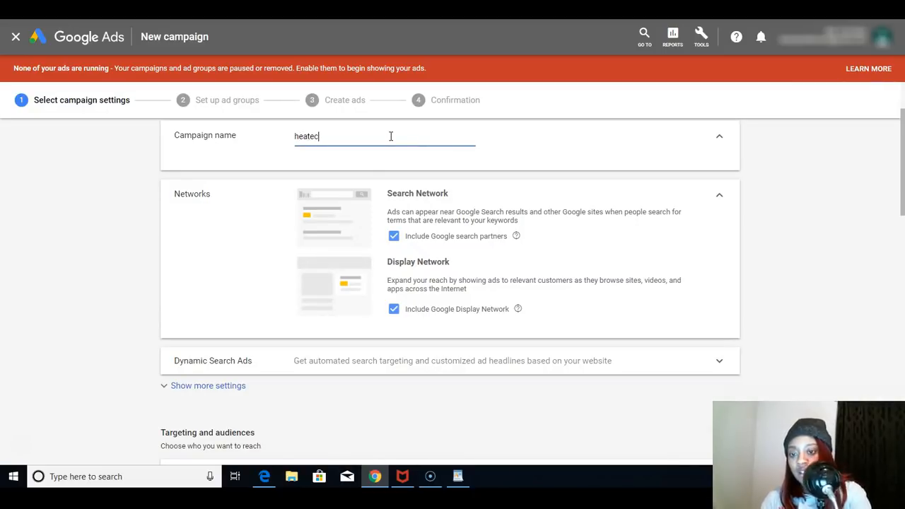
key("BackSpace")
type("d gloved")
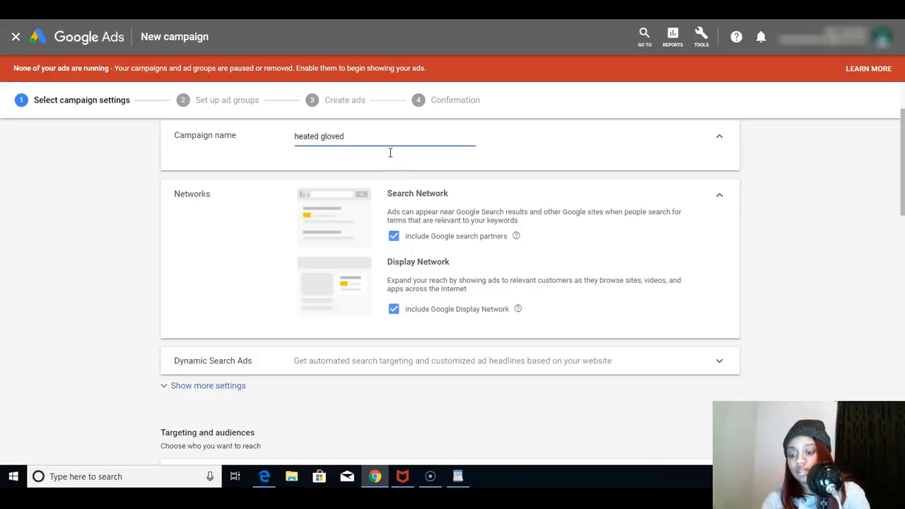
type("s")
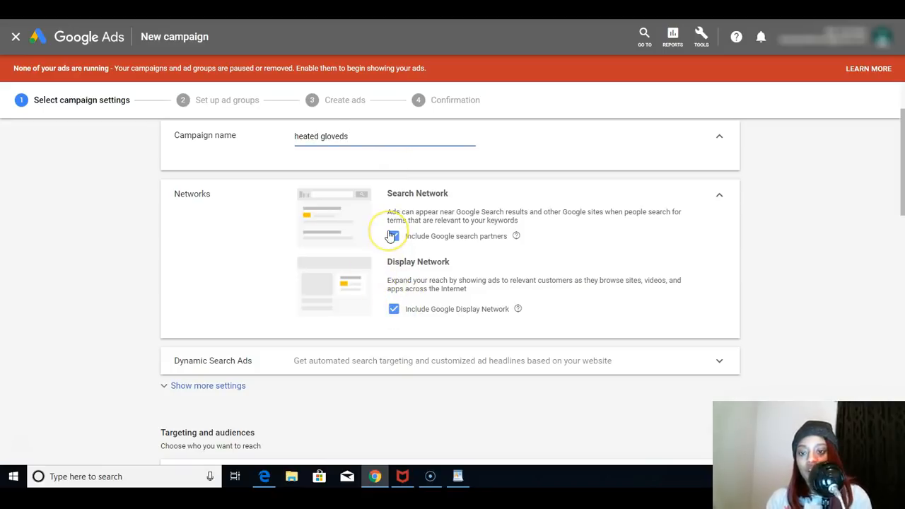
key("BackSpace")
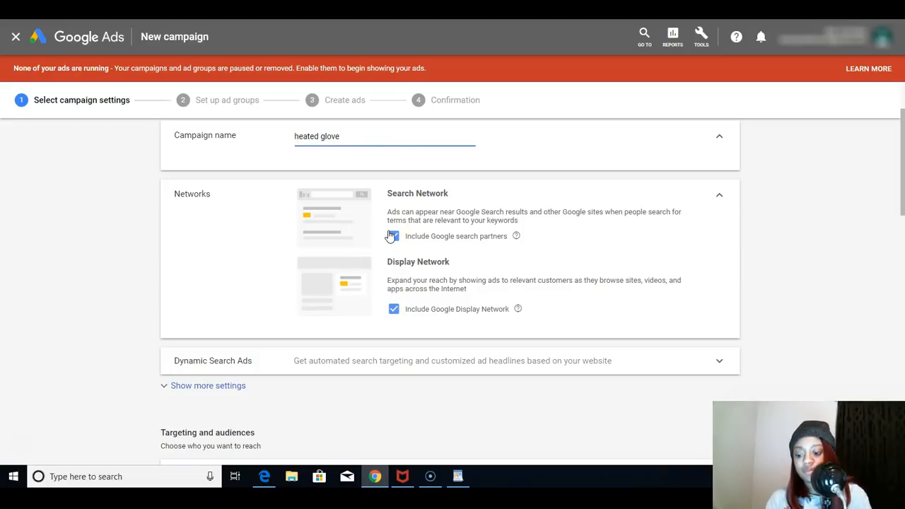
- Exclude the Google Display Network from the campaign and expand the additional settings below Dynamic Search Ads
left_click(394, 311)
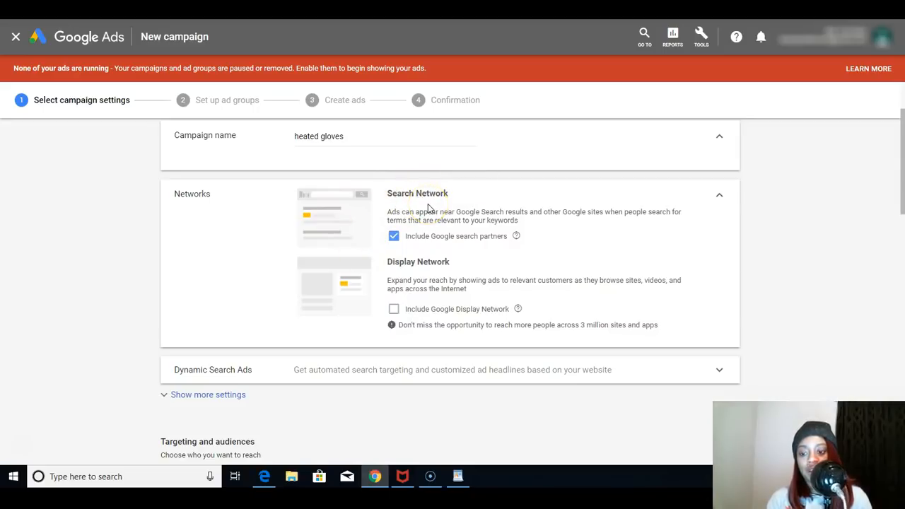
left_click(400, 238)
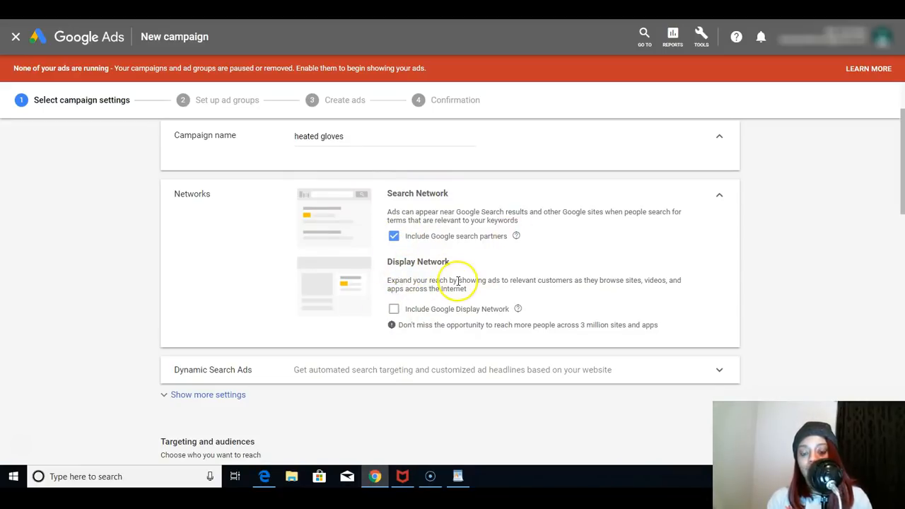
left_click_drag(902, 176, 901, 211)
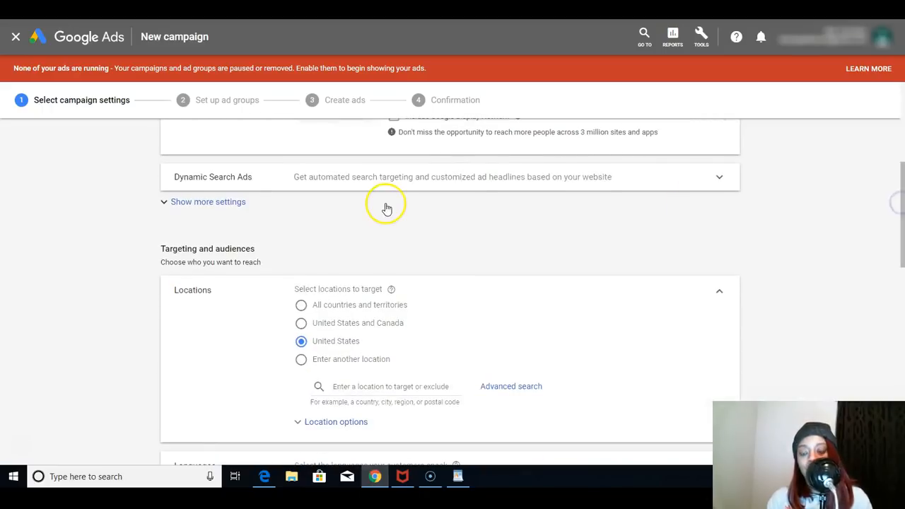
left_click(230, 204)
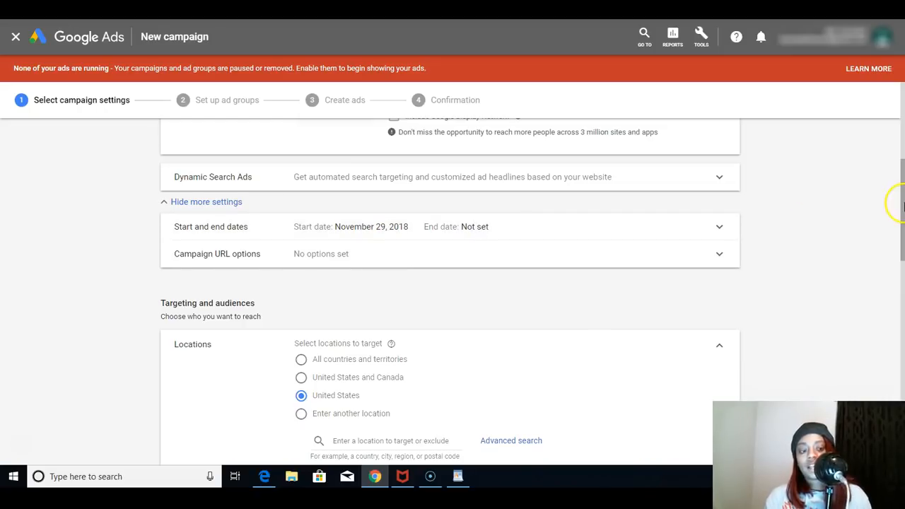
- Set the campaign's average daily budget to $20
scroll(902, 249, "down", 3)
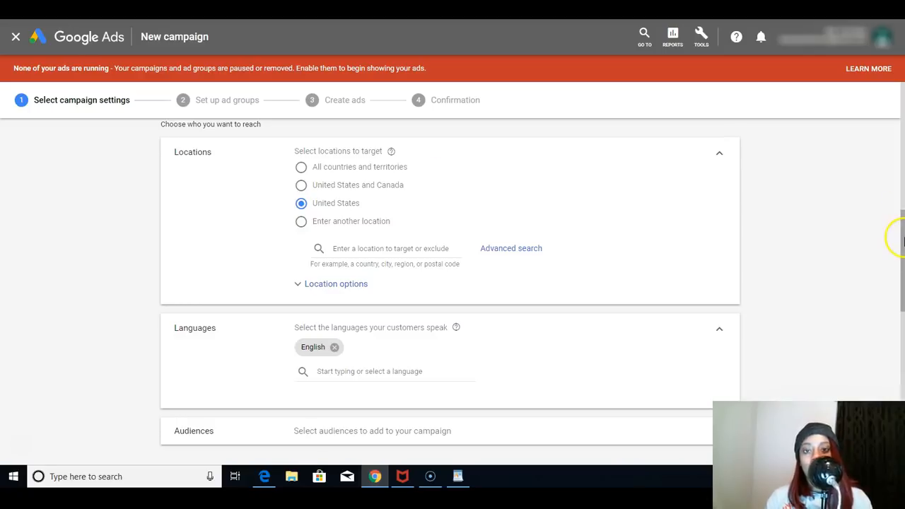
right_click(901, 264)
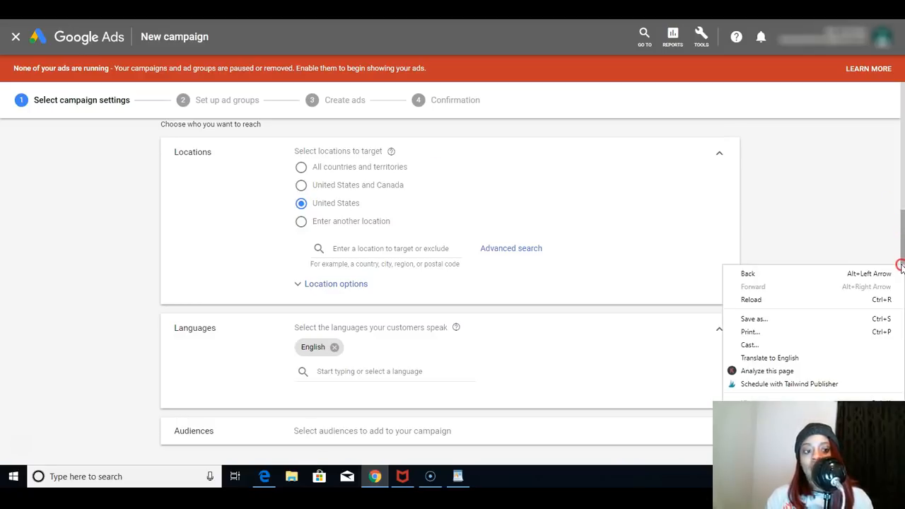
right_click(277, 350)
left_click(276, 356)
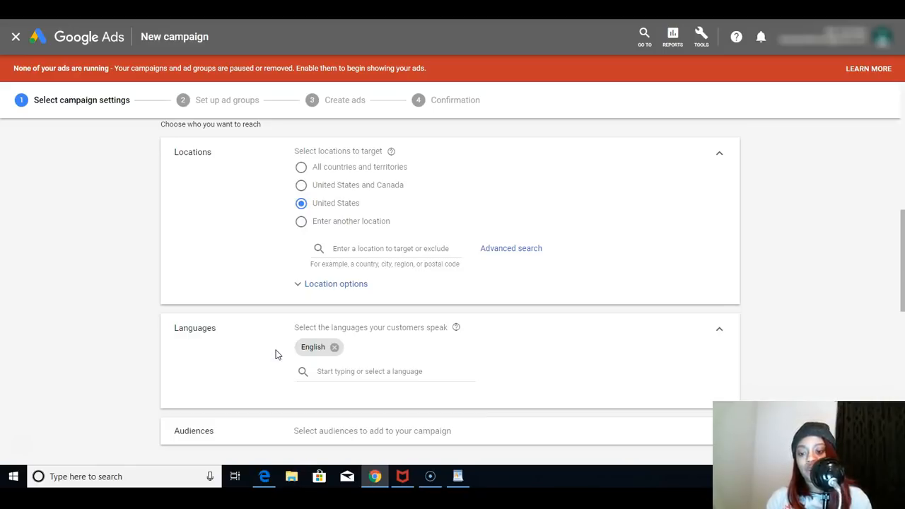
scroll(275, 355, "down", 3)
scroll(275, 355, "down", 1)
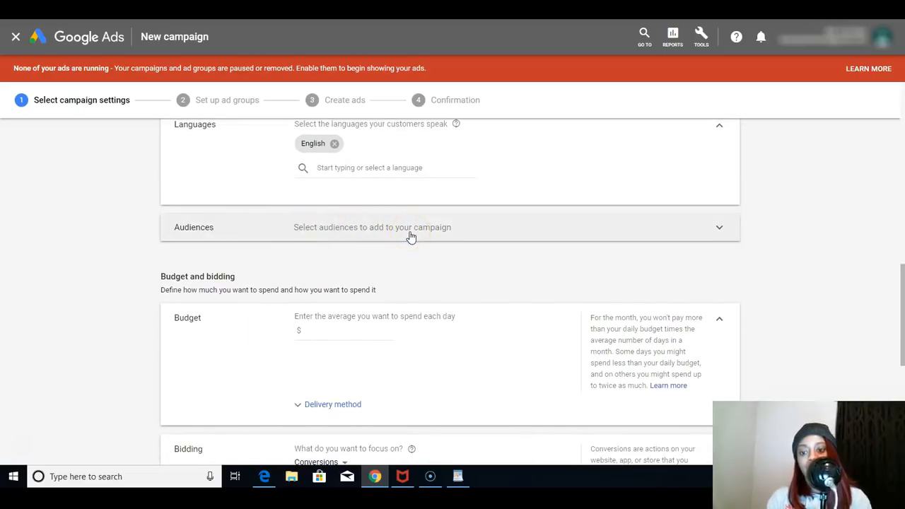
right_click(328, 330)
left_click(327, 330)
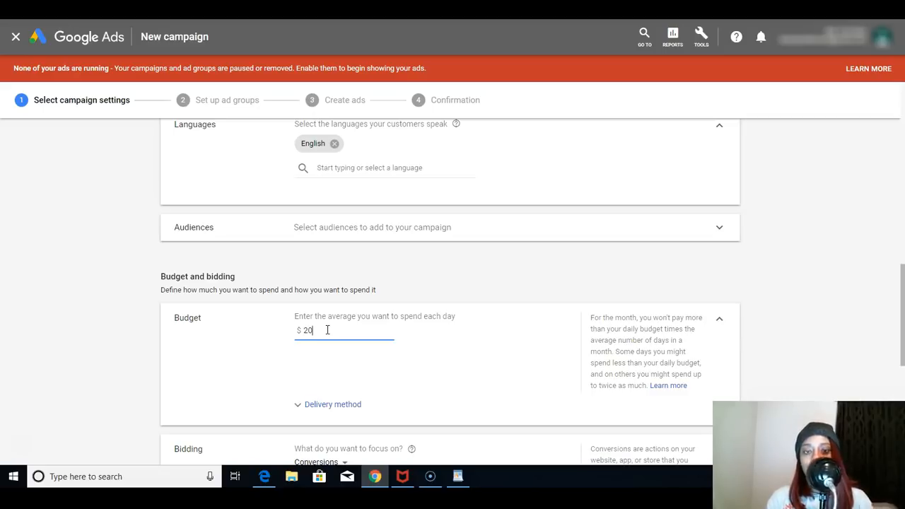
right_click(445, 391)
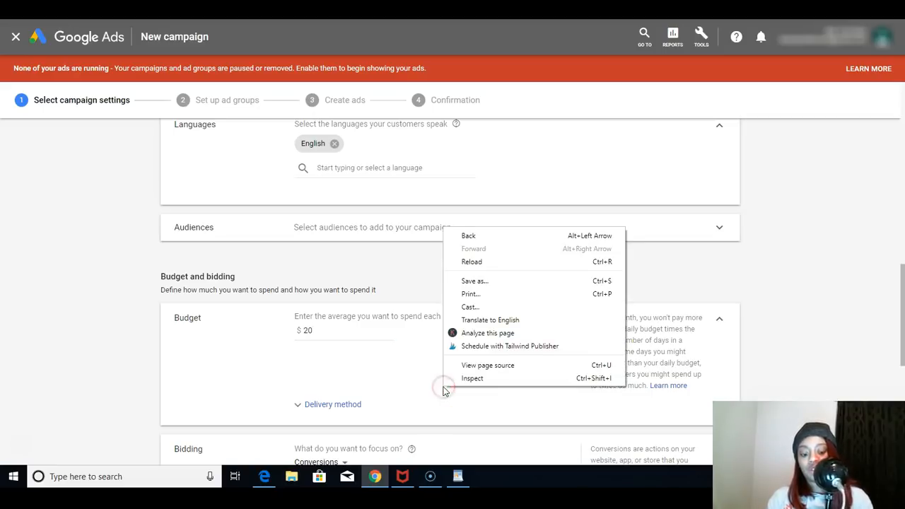
left_click(444, 391)
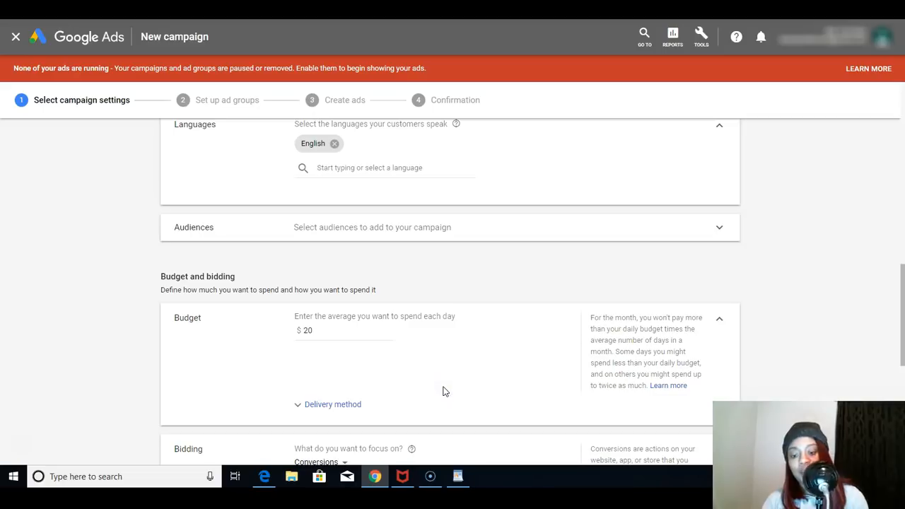
- Change the bidding focus from Conversions to Clicks
scroll(444, 390, "down", 1)
scroll(444, 390, "down", 3)
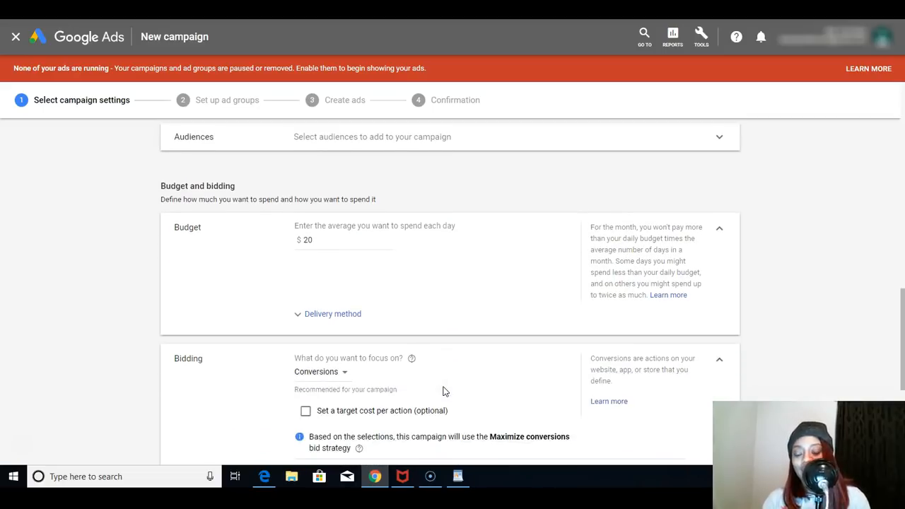
scroll(445, 391, "down", 1)
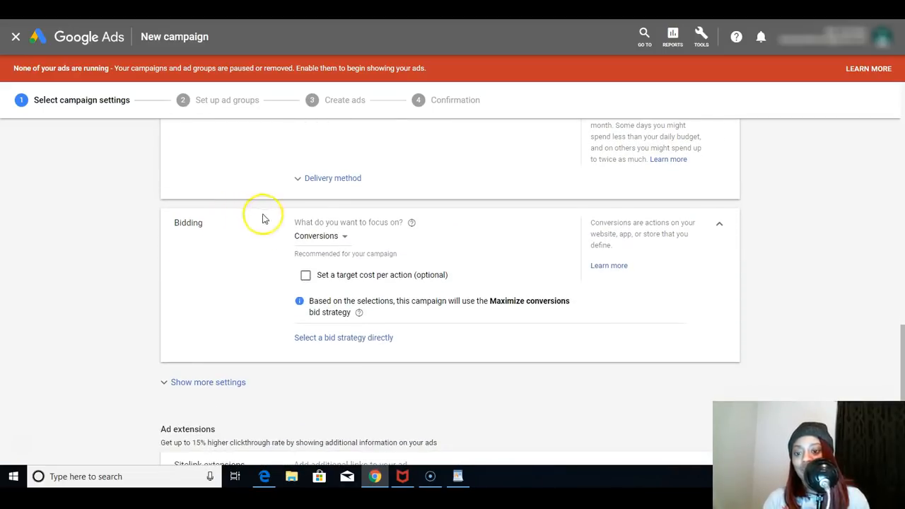
left_click(326, 242)
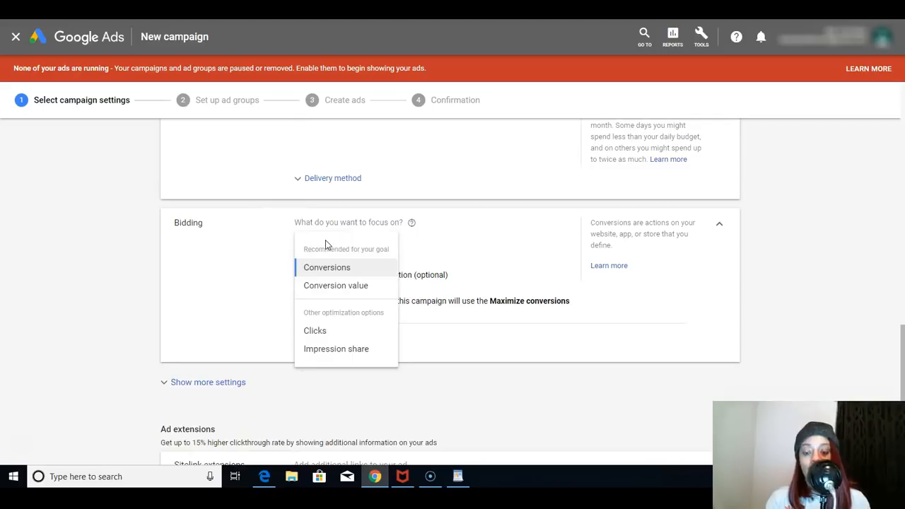
right_click(318, 332)
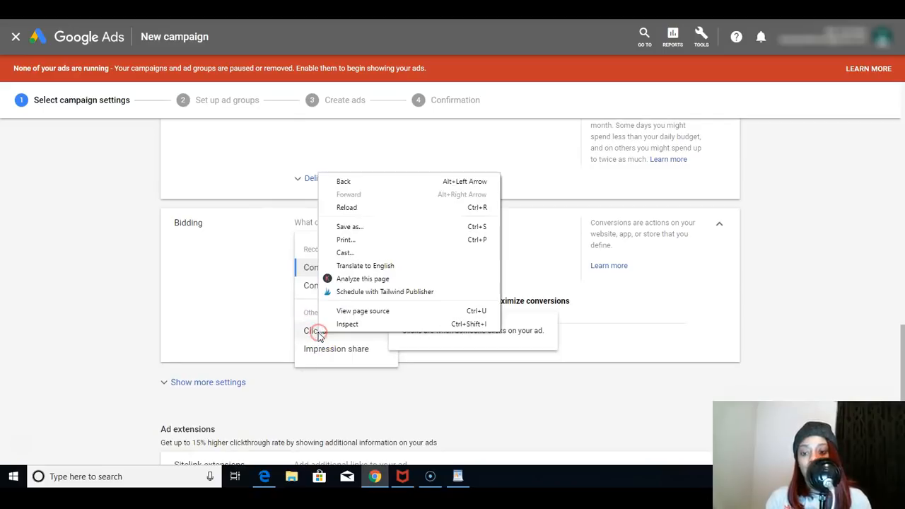
left_click(318, 334)
left_click(318, 332)
left_click(330, 287)
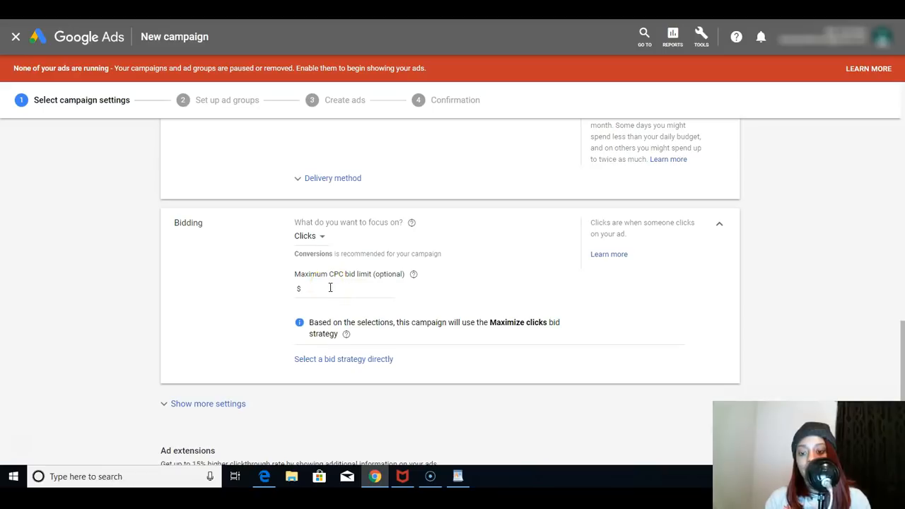
- Choose the bid strategy directly and set it to Manual CPC
left_click(310, 362)
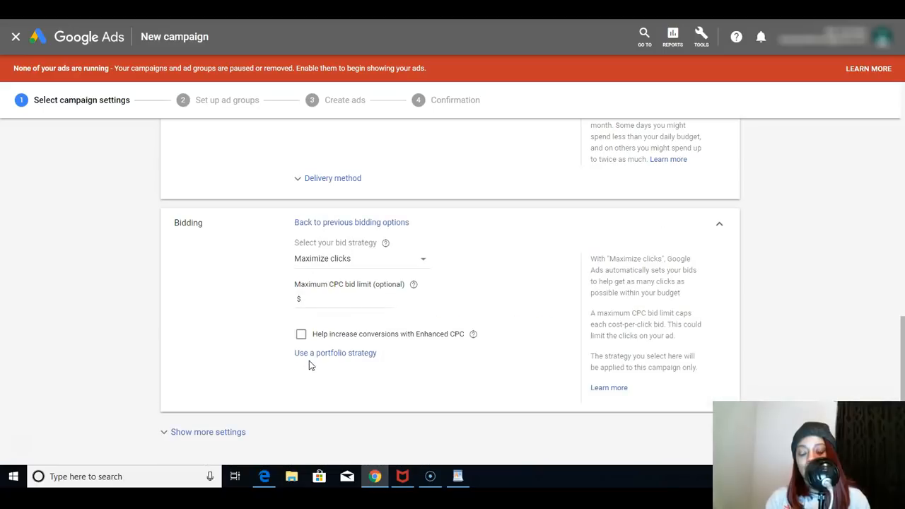
left_click(344, 259)
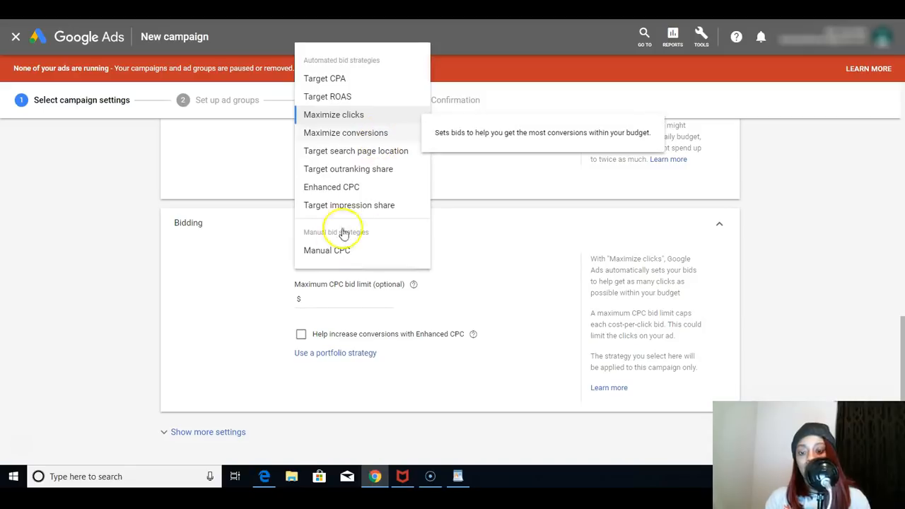
left_click(327, 253)
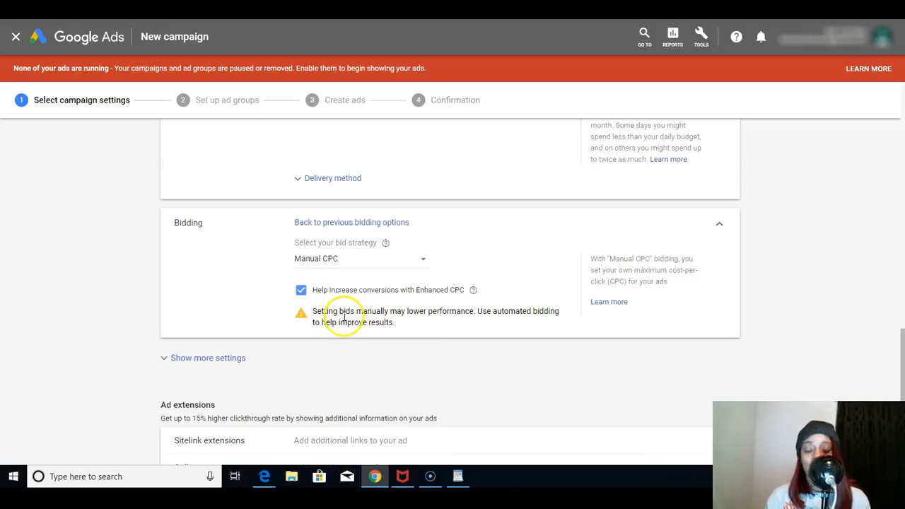
- Expand the additional settings below Bidding to show the ad schedule and ad rotation options
right_click(122, 345)
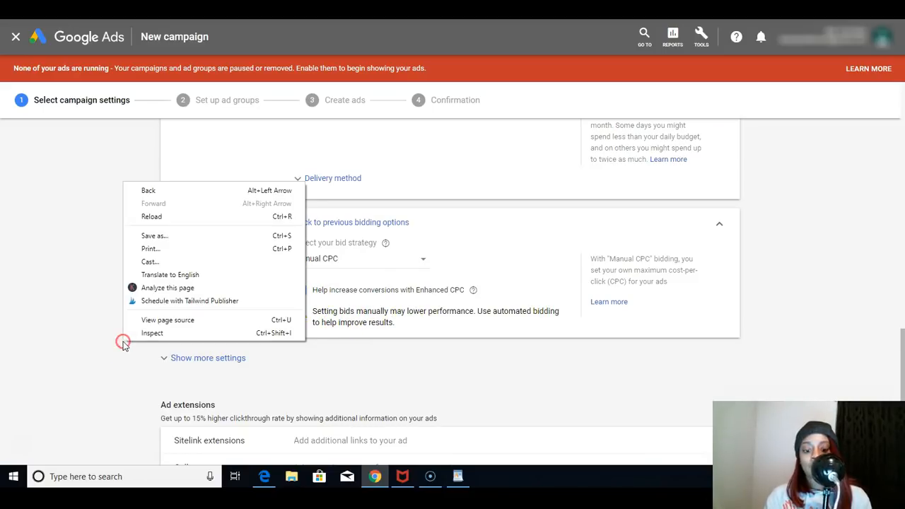
left_click(122, 345)
scroll(122, 345, "down", 2)
scroll(122, 345, "down", 2)
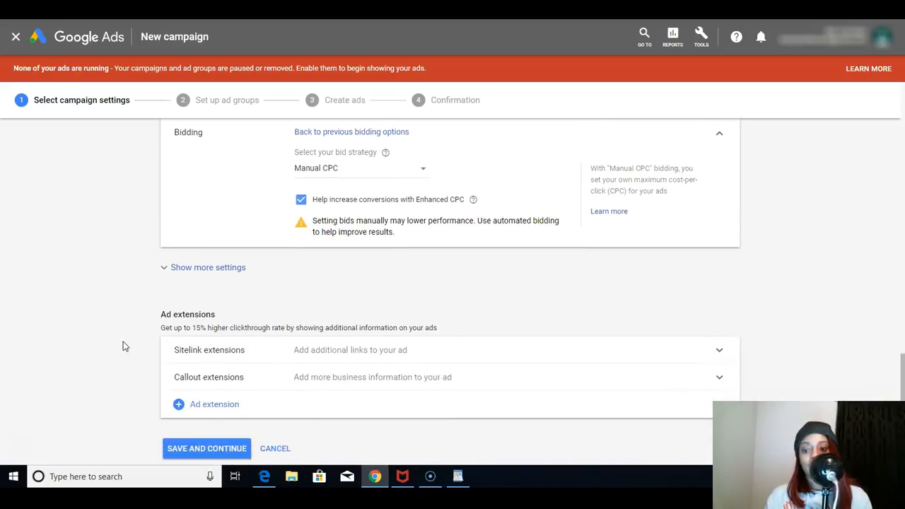
left_click(221, 238)
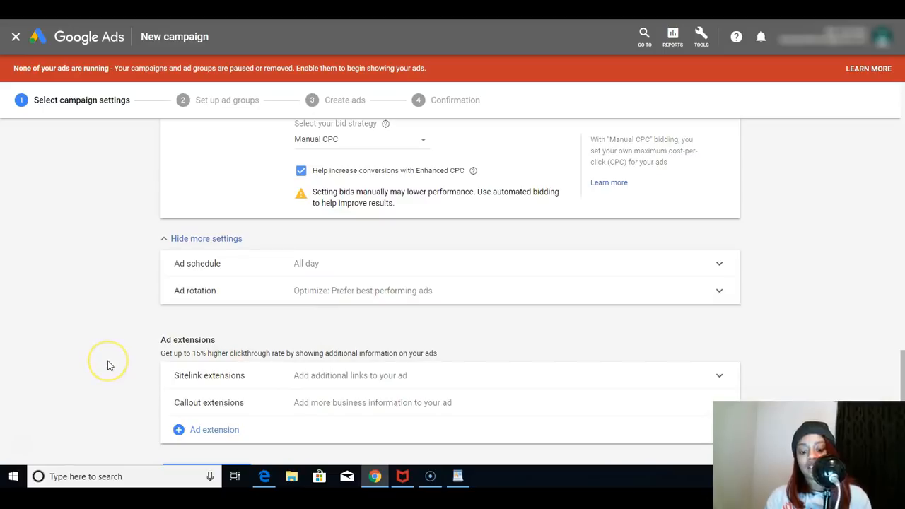
- Save the campaign settings and paste the copied list of exact match heated gloves keywords into Ad group 1
scroll(108, 365, "down", 1)
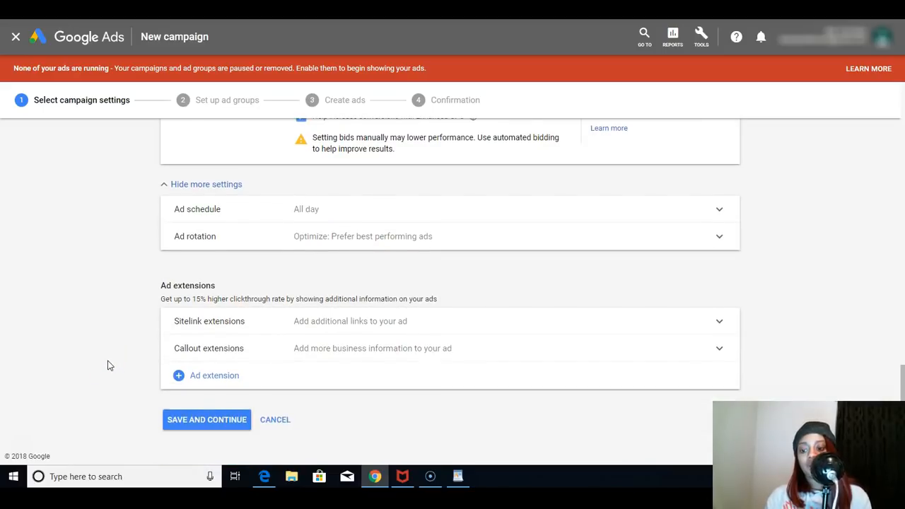
left_click(181, 420)
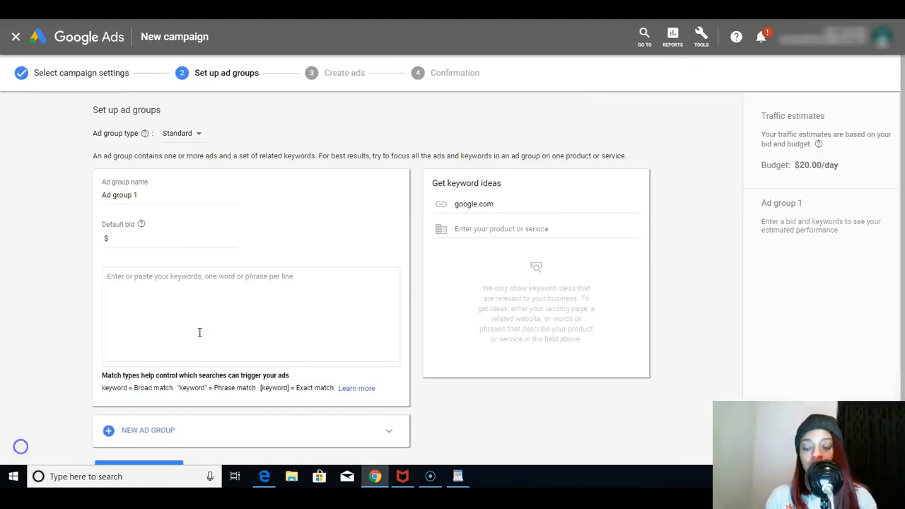
left_click(171, 311)
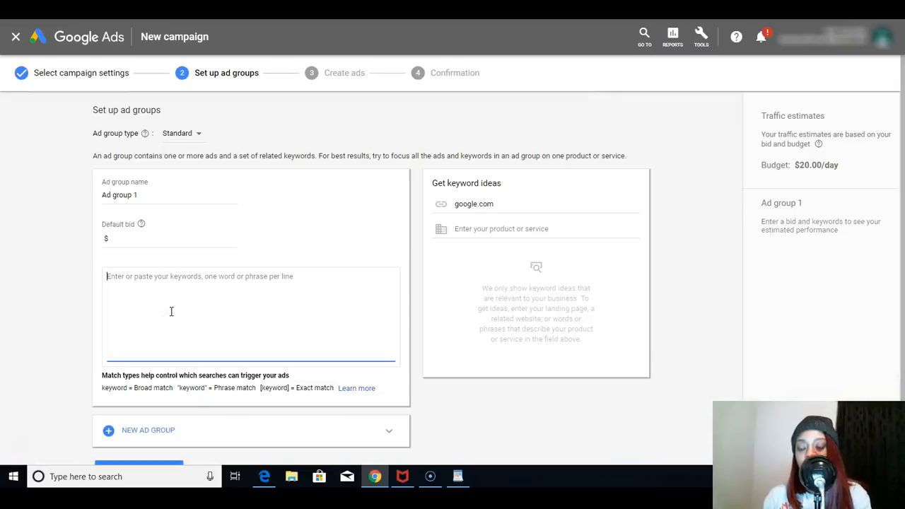
type("[best heated gloves] [best heated motorcycle gloves] [electric heated gloves] [heated gloves for arthritic hands] [heated motorcycle gloves] [heated ski gloves] [heated work gloves] [rechargeable heated gloves] [women's heated gloves]")
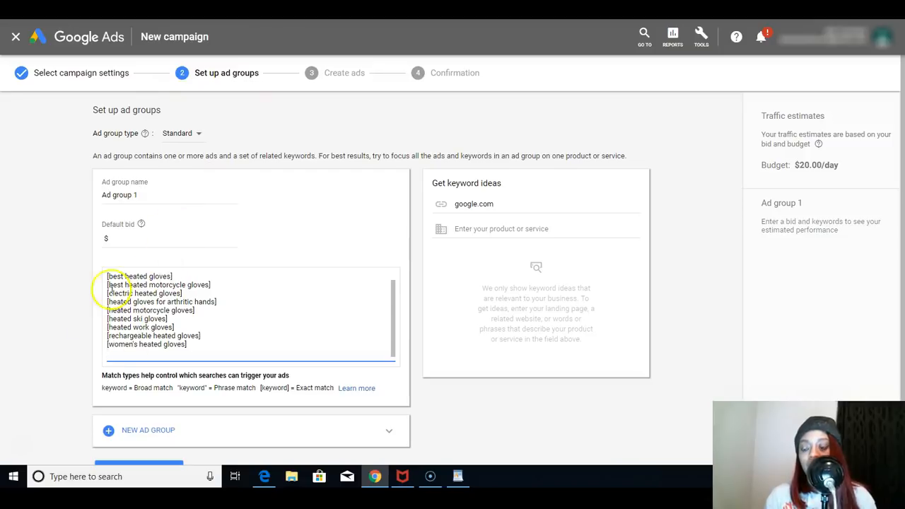
- Set the default bid of Ad group 1 to $1 and save the ad group
left_click(138, 239)
type("1")
right_click(52, 303)
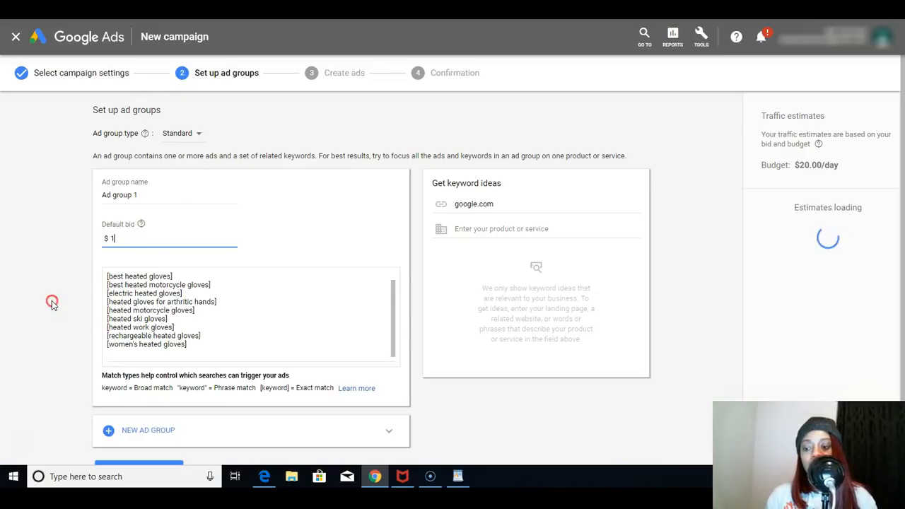
left_click(52, 301)
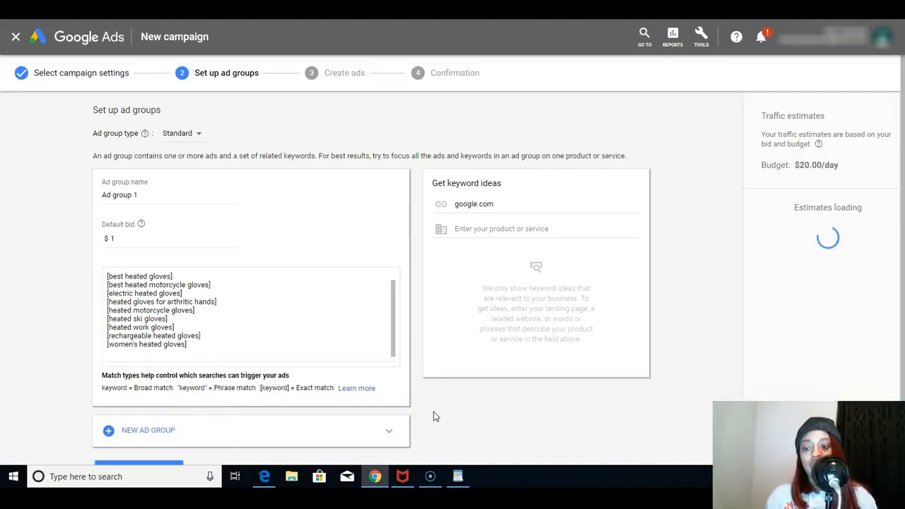
scroll(895, 279, "down", 1)
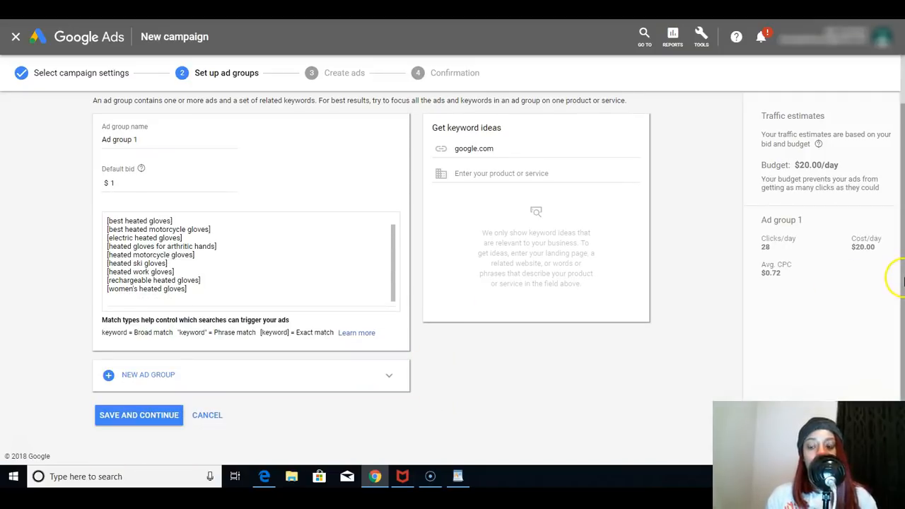
left_click(157, 420)
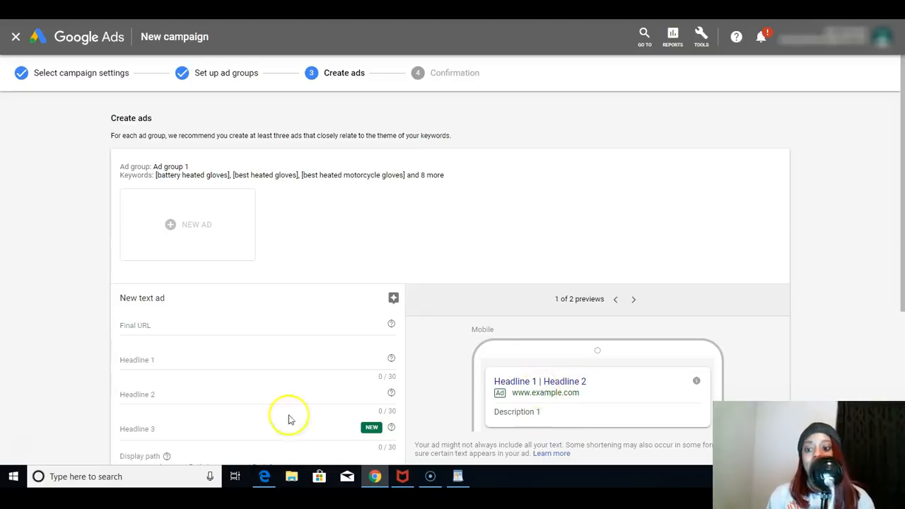
left_click(208, 326)
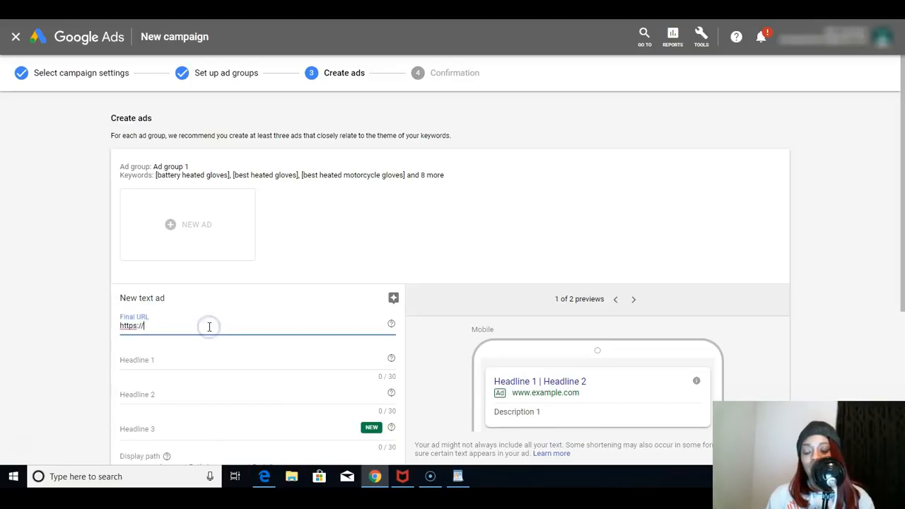
type("google.")
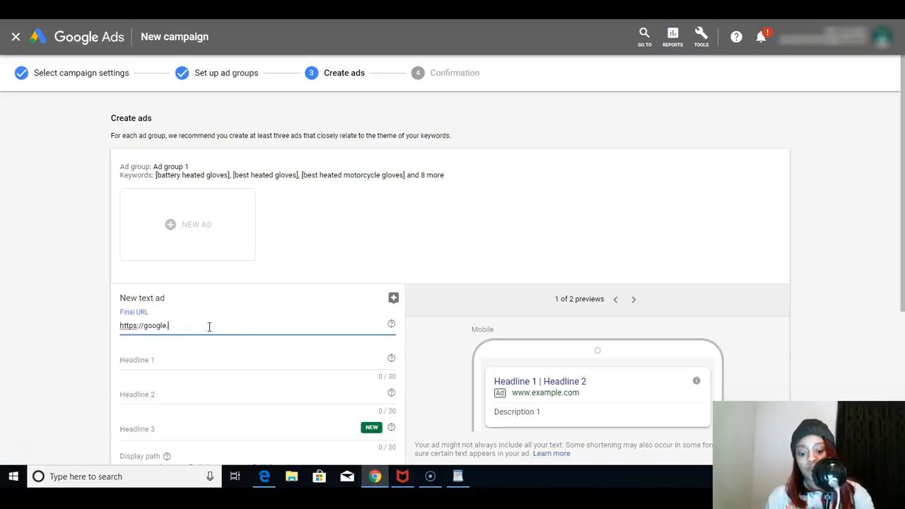
type("co")
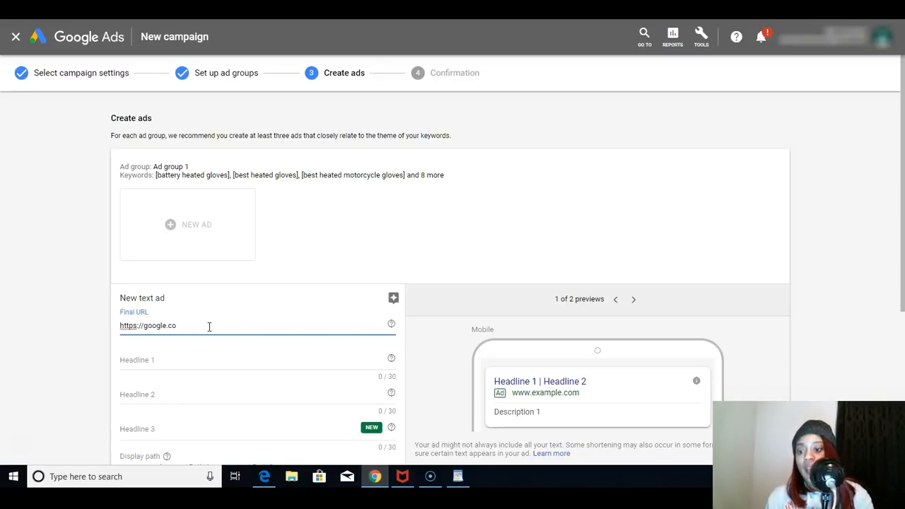
type("m")
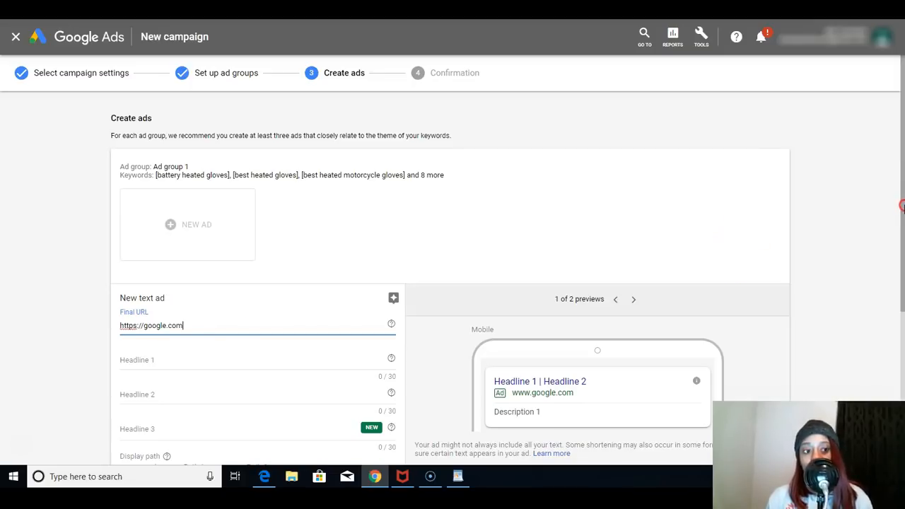
- Enter "Heated Gloves" as Headline 1 of the text ad
right_click(902, 214)
left_click(903, 225)
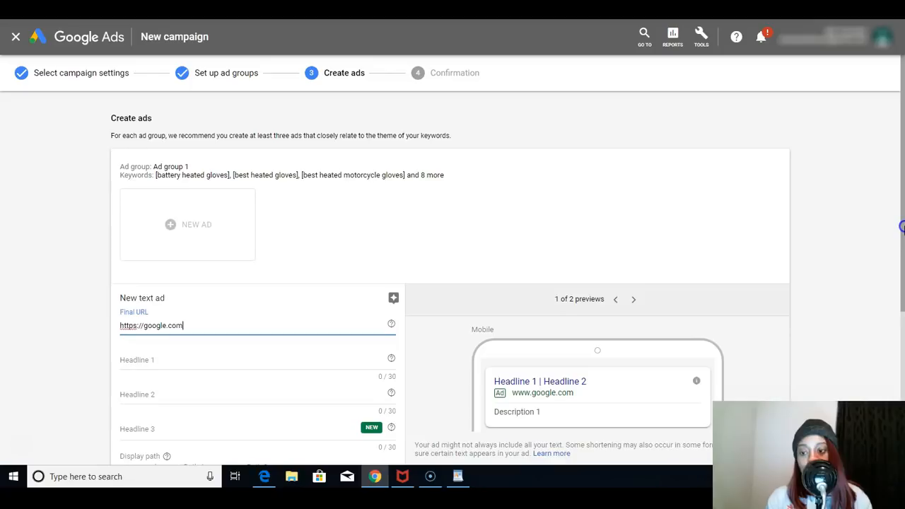
left_click_drag(903, 227, 903, 239)
left_click(192, 342)
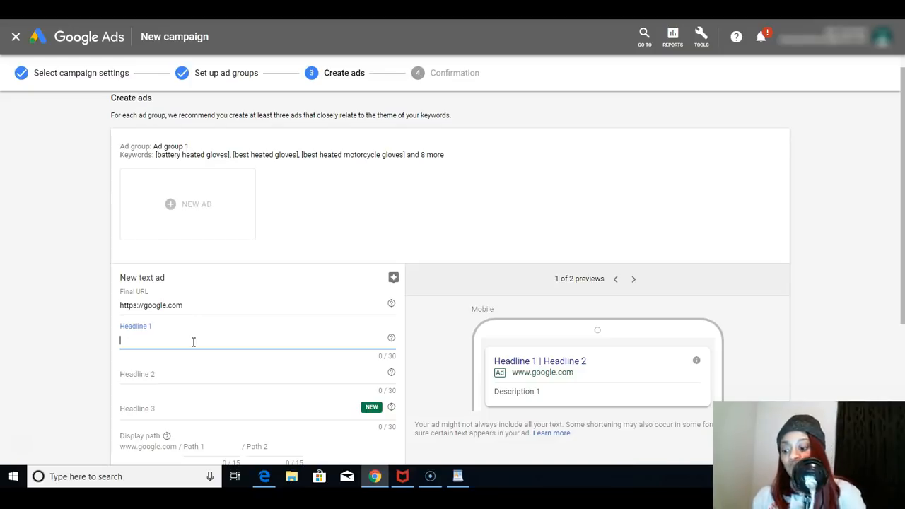
type("H")
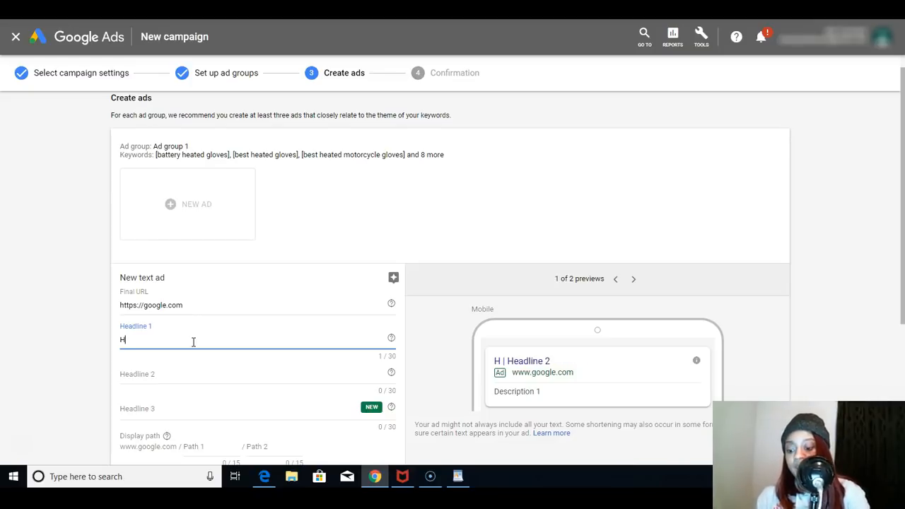
type("eat")
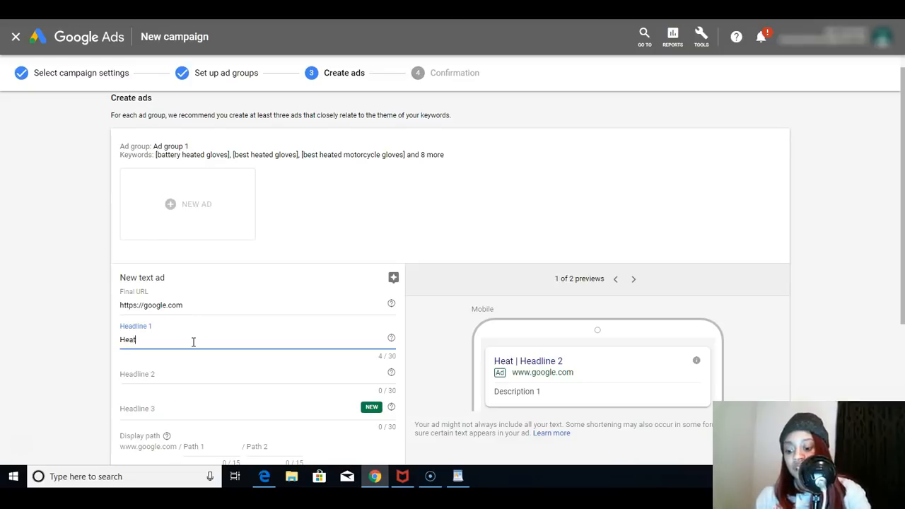
type("ed Gloves")
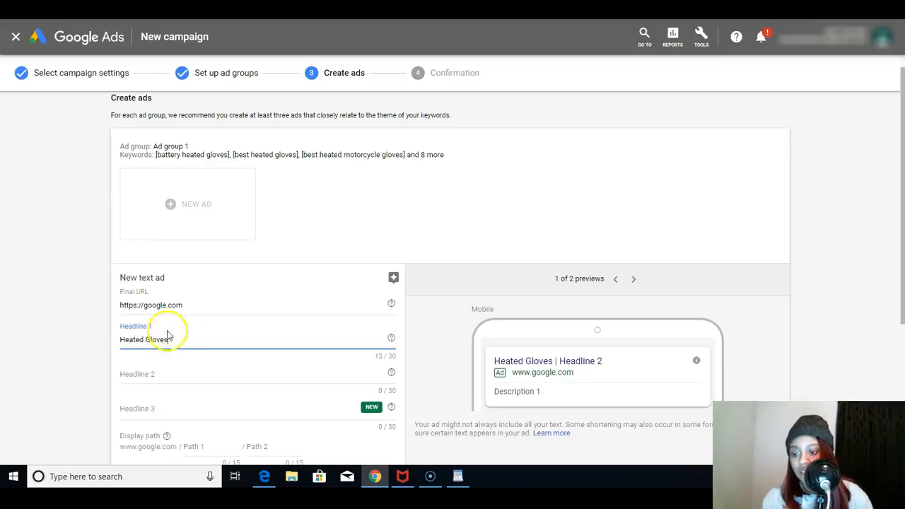
- Add "#1 Rated" in front of the Headline 1 text so it reads "#1 Rated Heated Gloves"
left_click(121, 339)
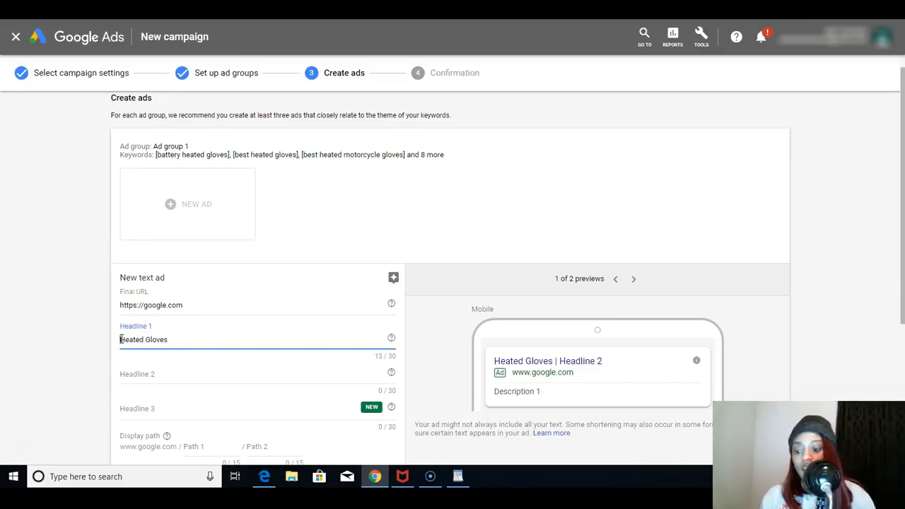
type("3")
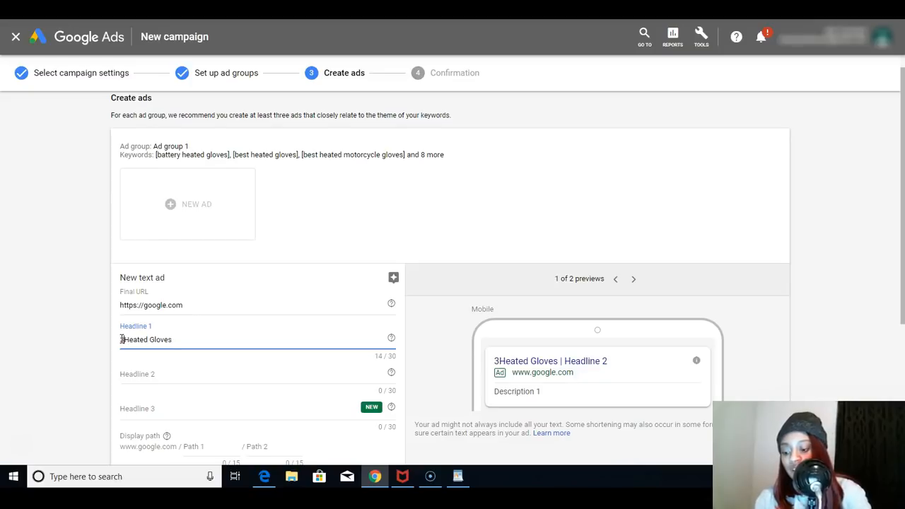
key("BackSpace")
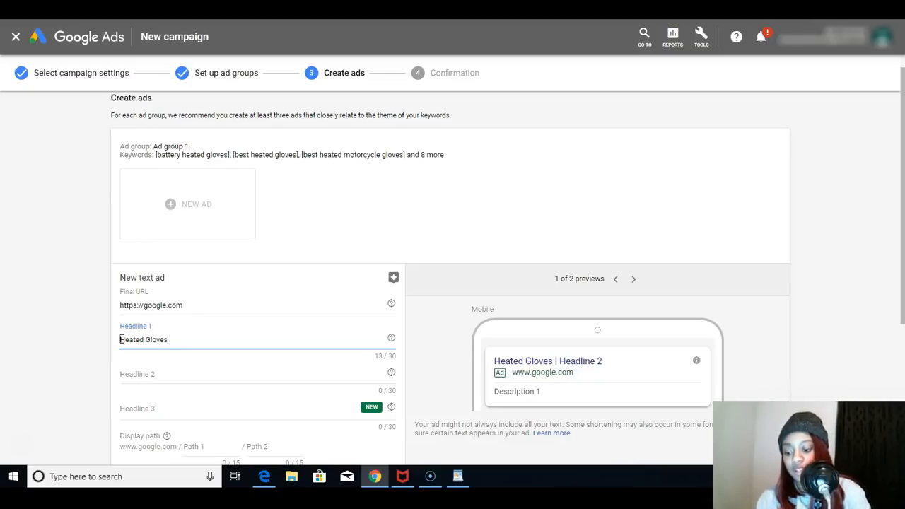
type("#1 ")
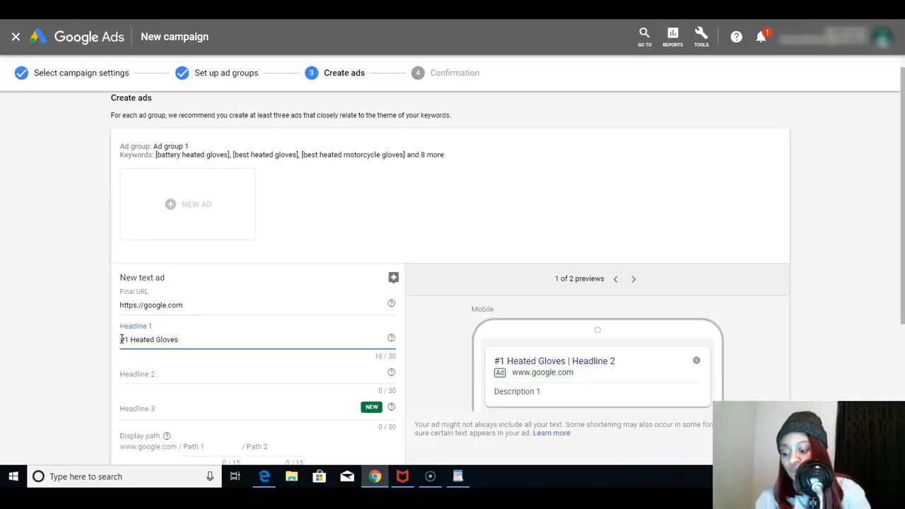
type("Rated")
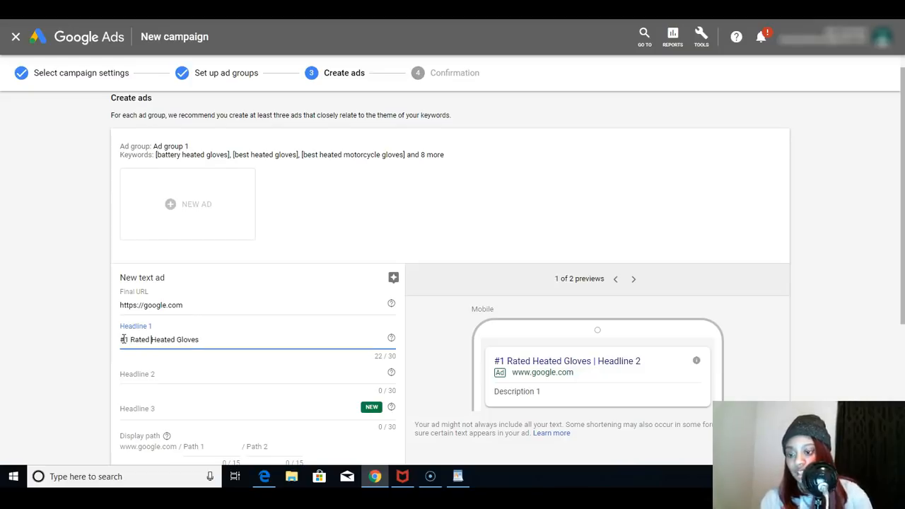
- Fill Headline 2 with "Save 50% Off + Free Shipping" and Headline 3 with "Hurry Before the Sale Ends!"
right_click(206, 378)
left_click(207, 377)
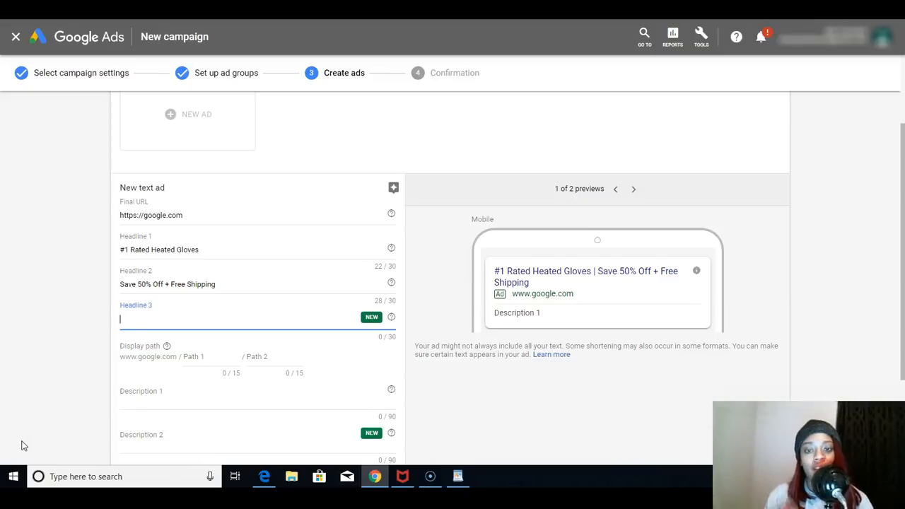
type("Hurry Before the Sale Ends!")
- Set the ad's display path to "heated" for Path 1 and "gloves" for Path 2
scroll(202, 283, "down", 1)
left_click(203, 284)
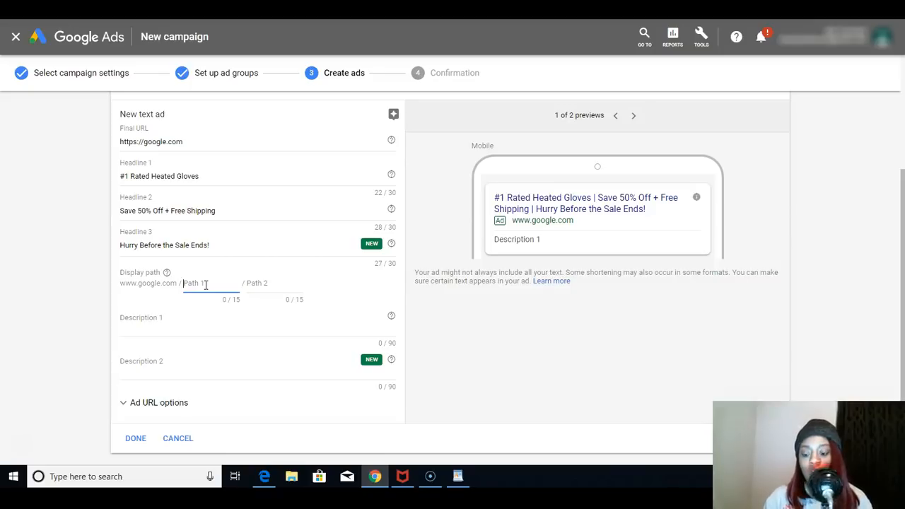
type("heated")
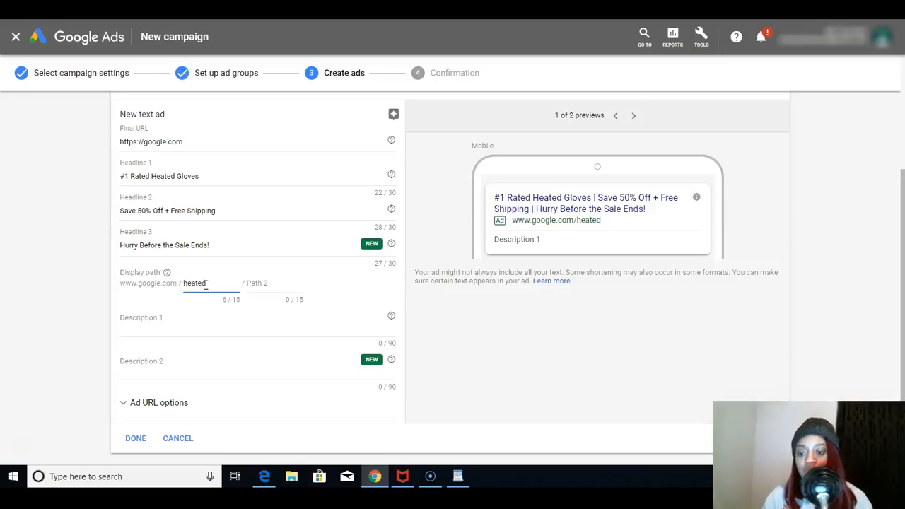
left_click(283, 285)
type("gloves")
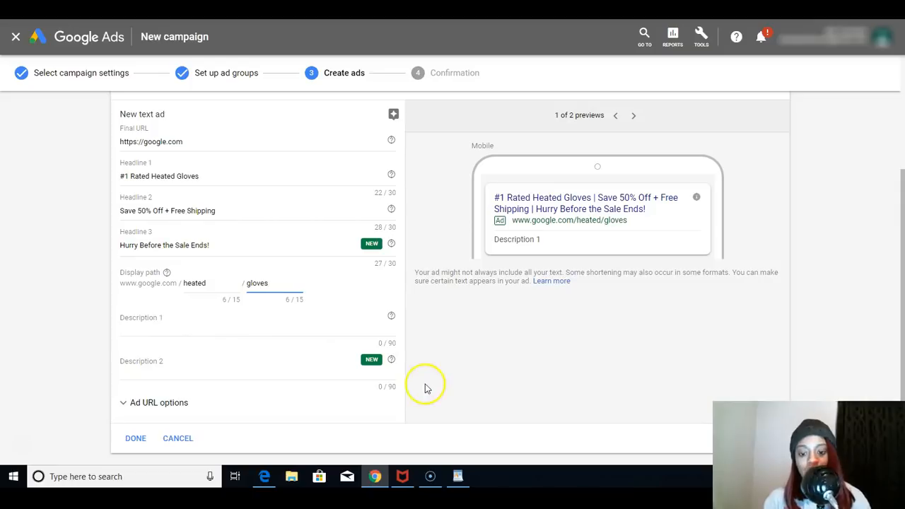
- Switch to the WordPad document and copy the paragraph beginning "These heated gloves are perfect for winter outdoor"
left_click(458, 475)
left_click_drag(359, 249, 292, 226)
right_click(292, 227)
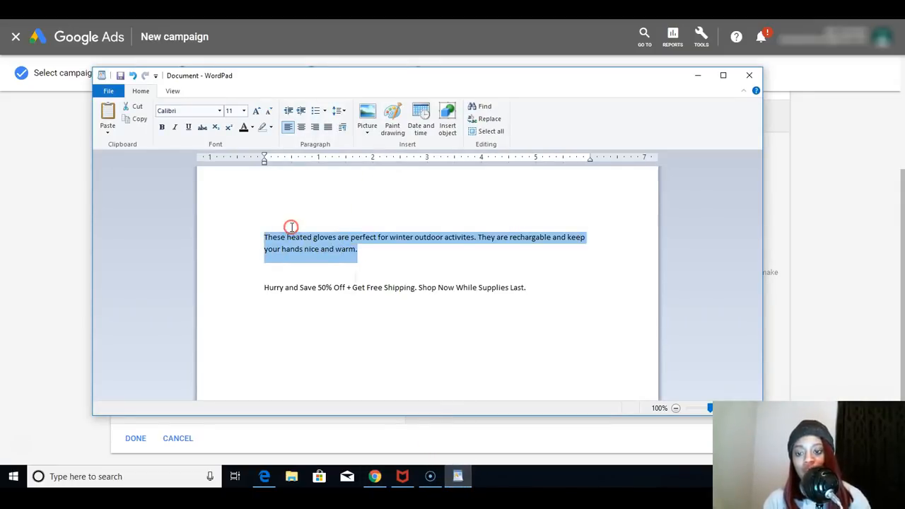
left_click(312, 247)
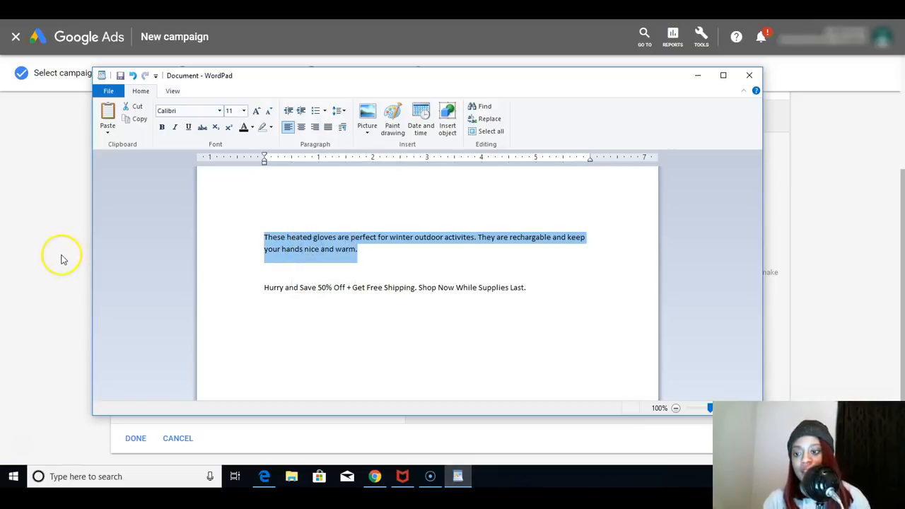
- Return to the Google Ads text ad and paste the copied paragraph into Description 1
left_click(61, 254)
left_click(142, 317)
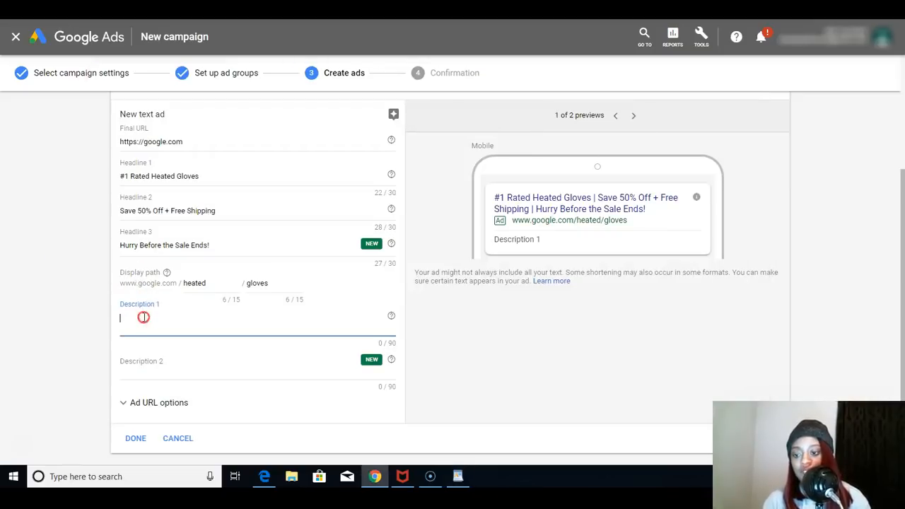
right_click(142, 316)
left_click(182, 227)
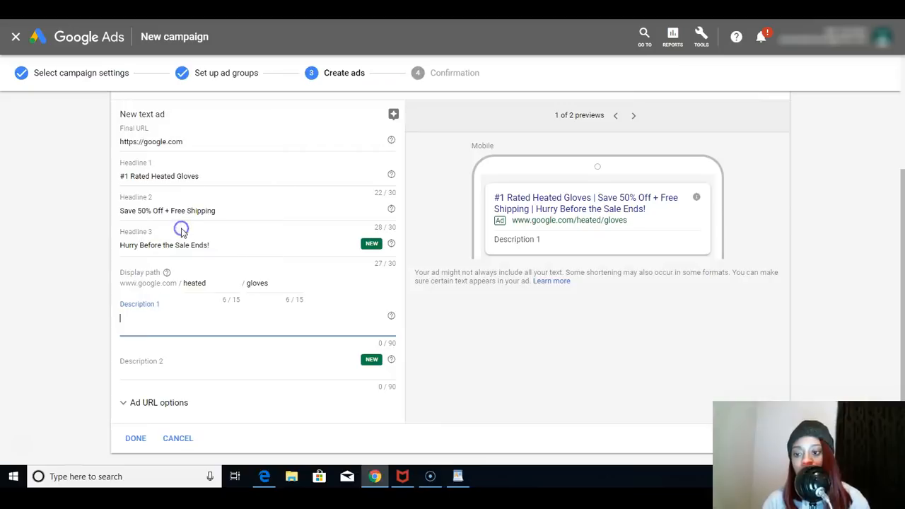
- Correct "activities" in Description 1 and shorten the second sentence to "Keeps hands super warm."
double_click(307, 318)
right_click(307, 317)
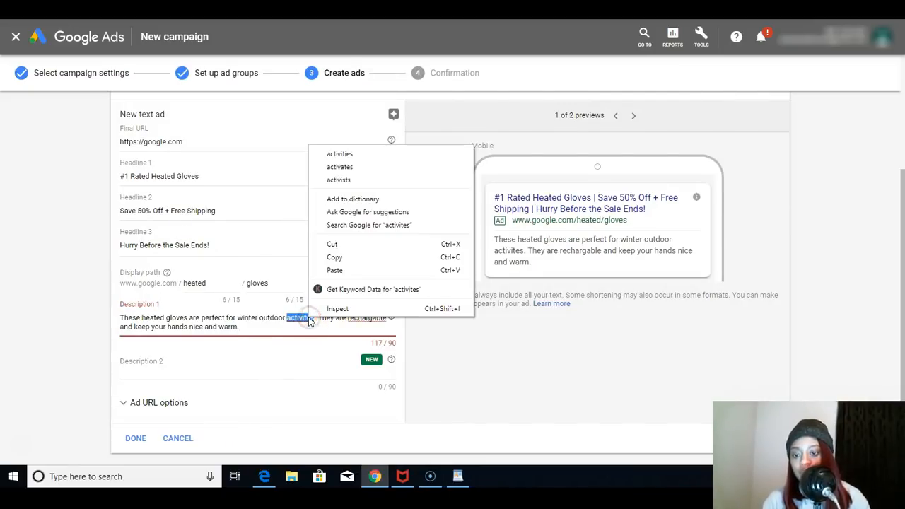
left_click(332, 153)
right_click(136, 327)
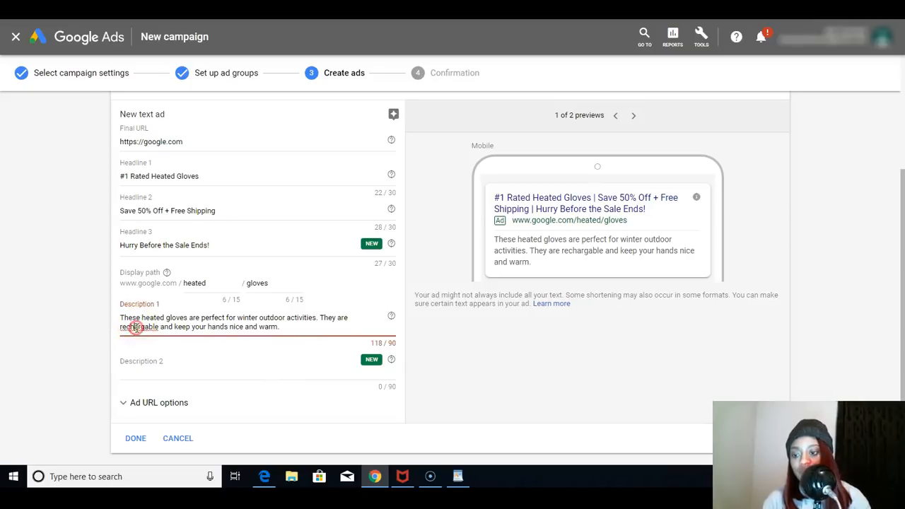
left_click(169, 155)
left_click(307, 324)
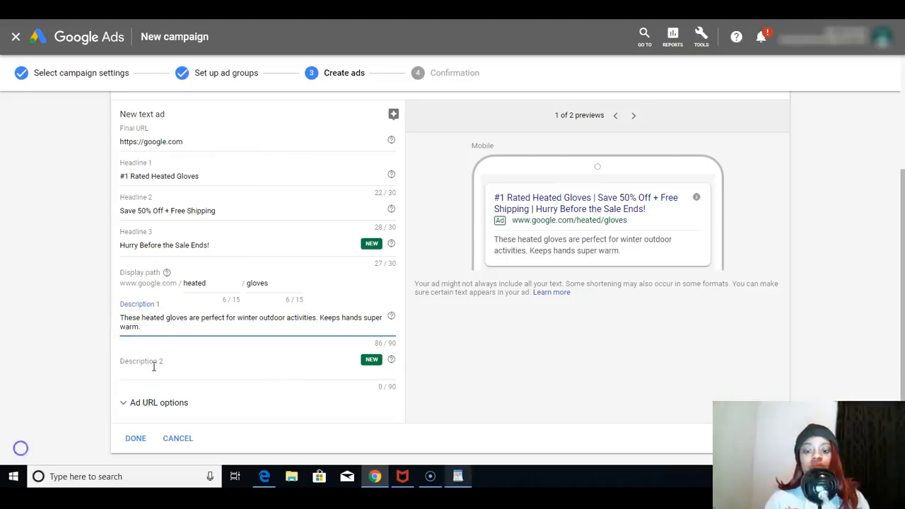
- Switch to the WordPad document and copy the line "Hurry and Save 50% Off + Get Free Shipping. Shop Now While Supplies Last."
left_click(151, 373)
right_click(151, 373)
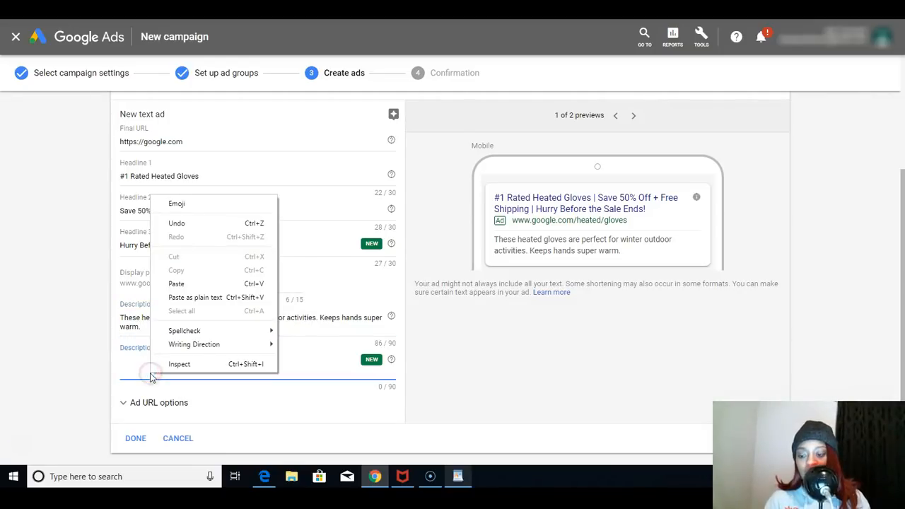
left_click(150, 373)
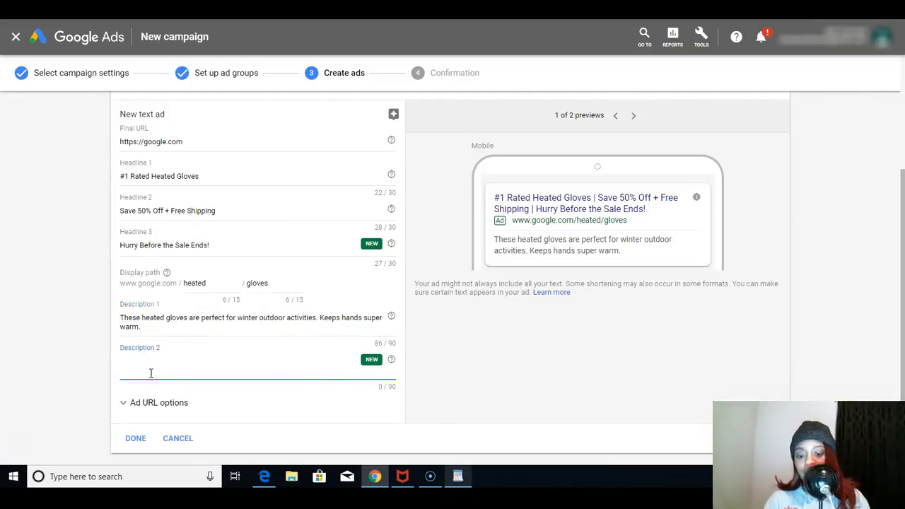
left_click(458, 476)
left_click_drag(542, 277, 533, 289)
right_click(520, 290)
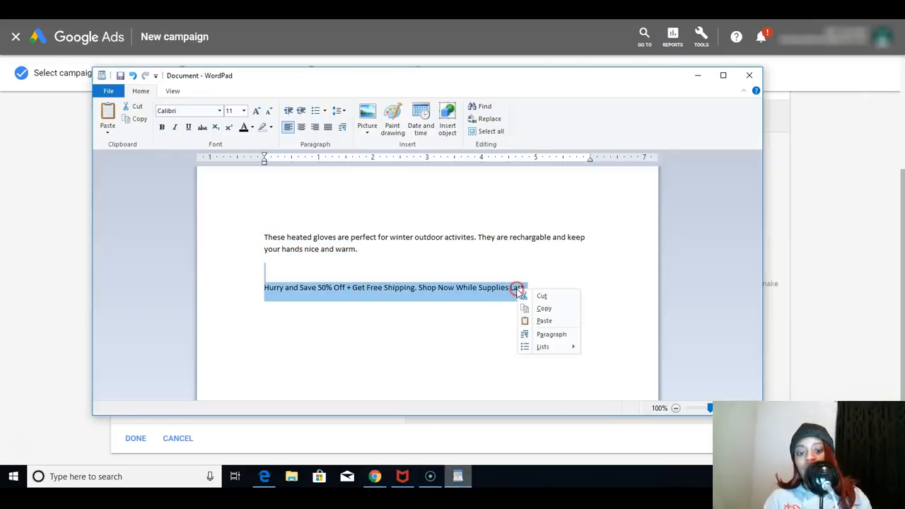
left_click(538, 309)
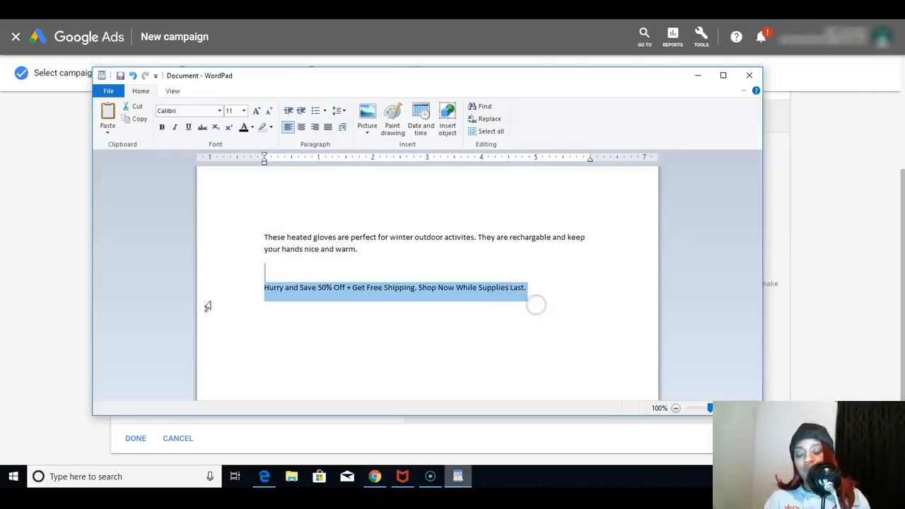
- Return to the Google Ads text ad and paste the copied line into Description 2
left_click(36, 282)
right_click(144, 364)
left_click(145, 364)
right_click(144, 364)
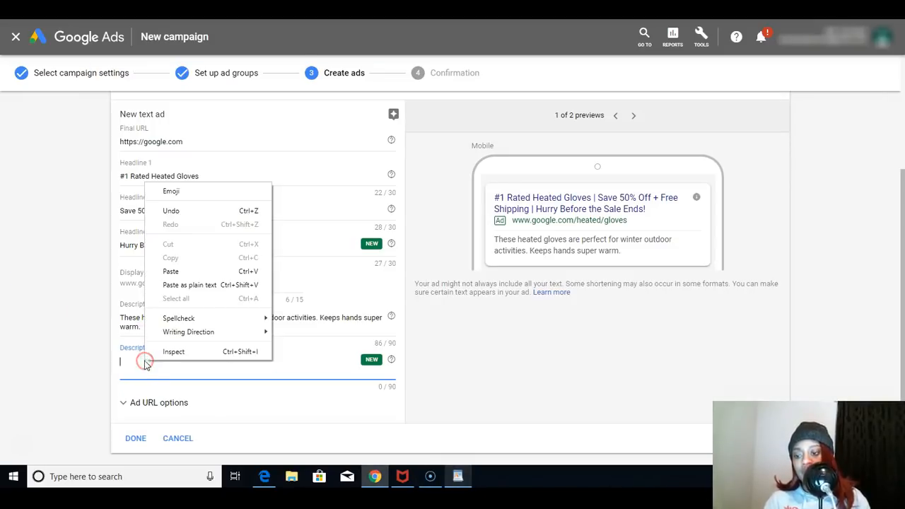
left_click(174, 270)
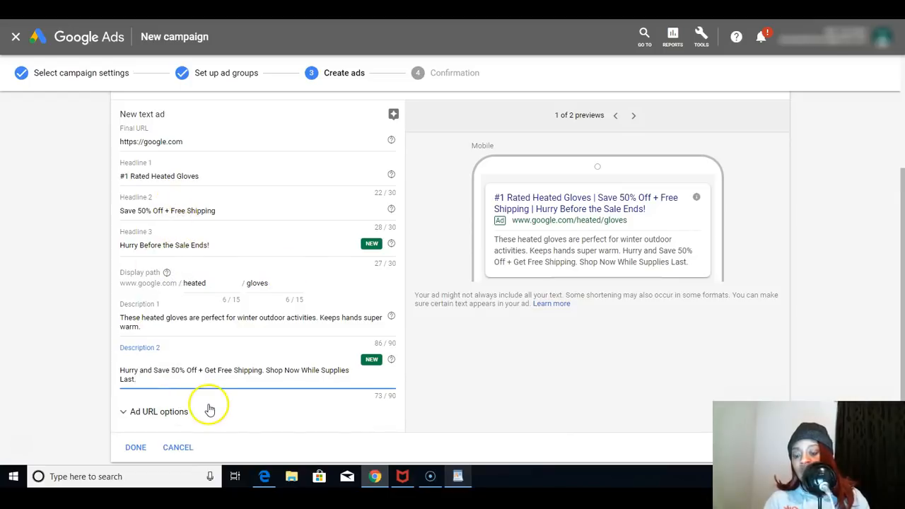
- Finish the text ad for Ad group 1 and submit it to continue the campaign setup
left_click(136, 454)
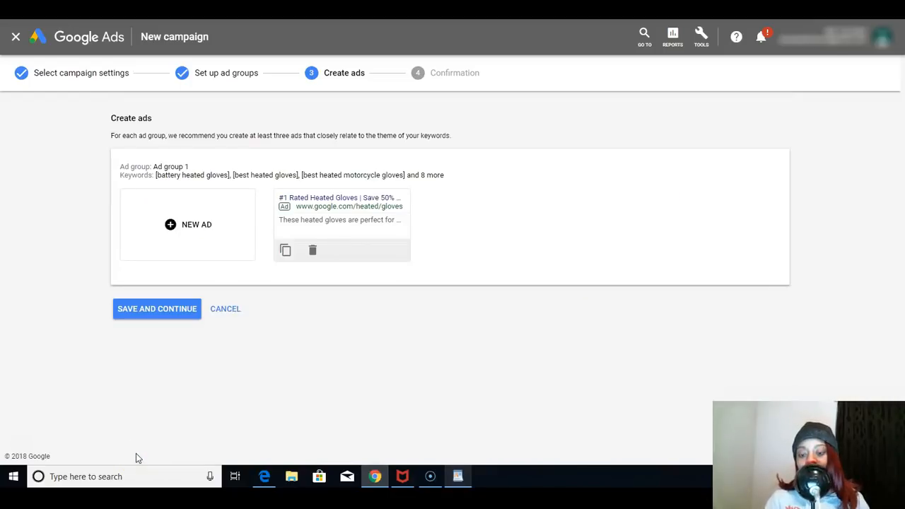
left_click(170, 313)
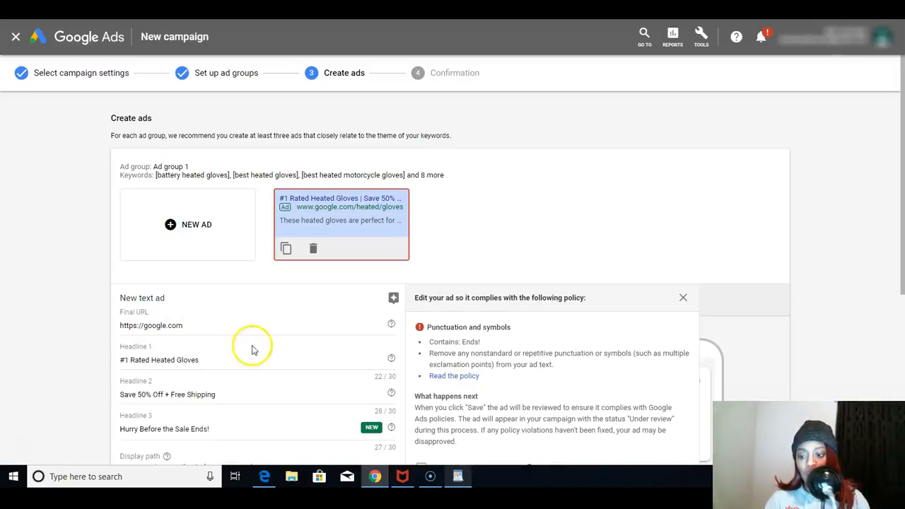
- Remove the exclamation mark from the end of Headline 3 and save the ad again
left_click(220, 430)
left_click(220, 430)
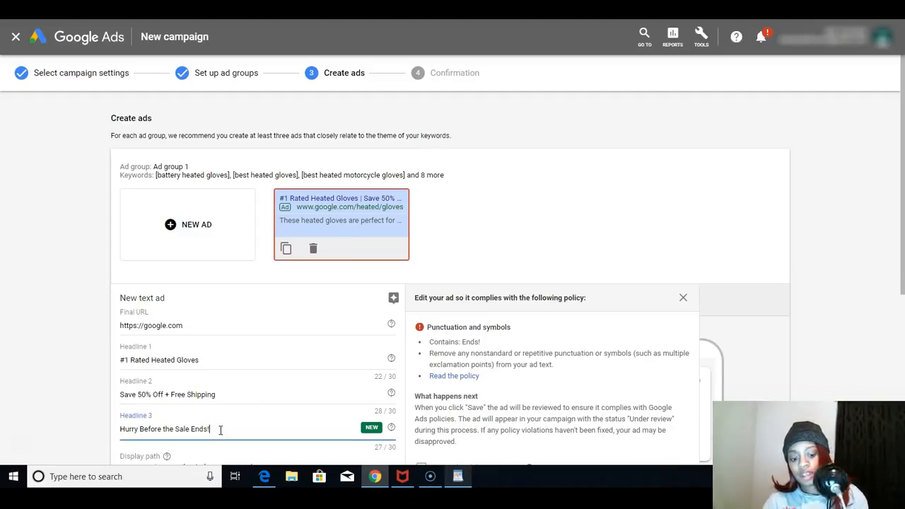
left_click_drag(902, 208, 903, 304)
left_click(148, 433)
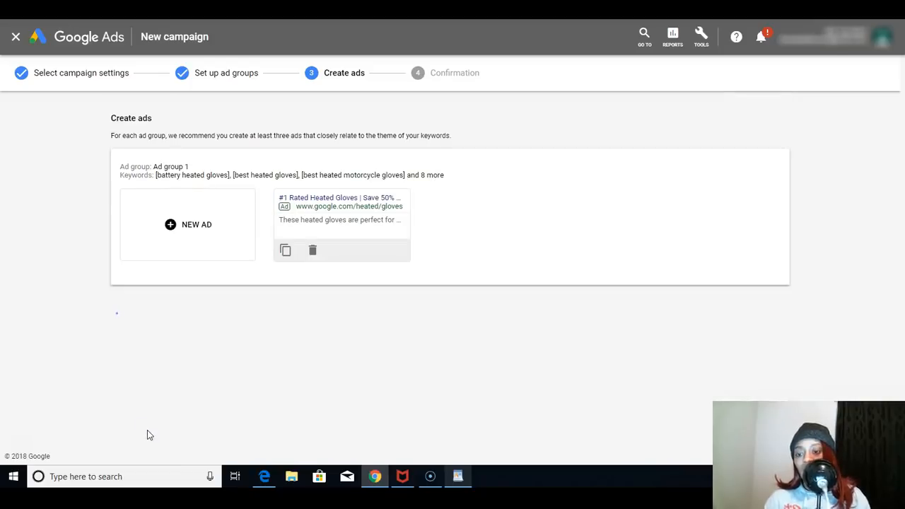